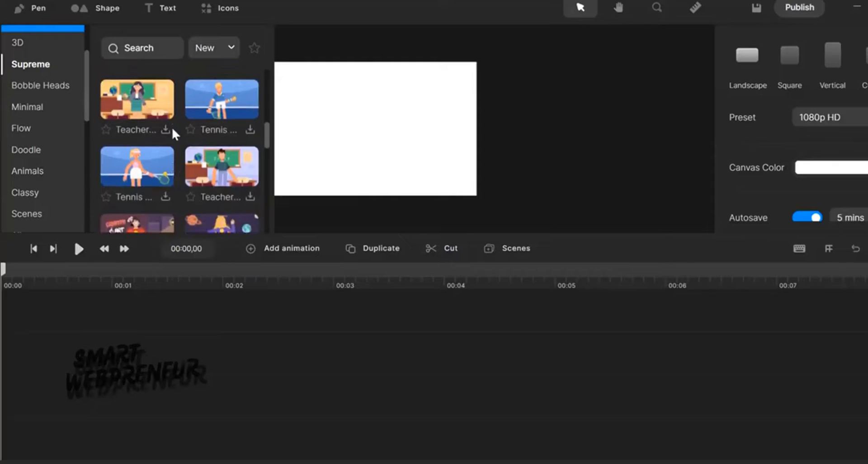
Scroll the Home screen to show the template suggestions and the Recent Projects section.
scroll(174, 132, "up", 6)
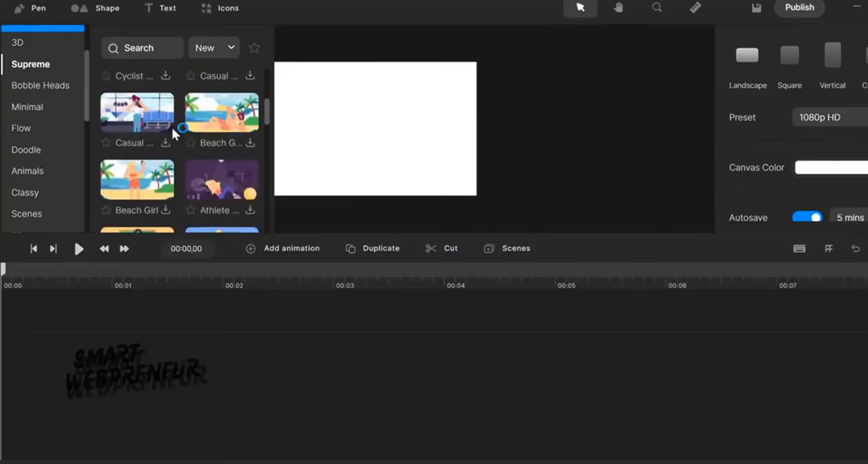
scroll(173, 132, "up", 3)
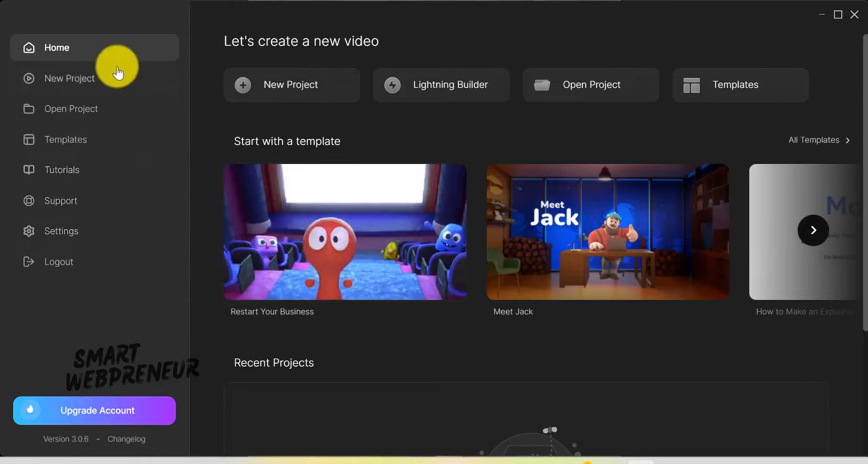
scroll(533, 188, "down", 2)
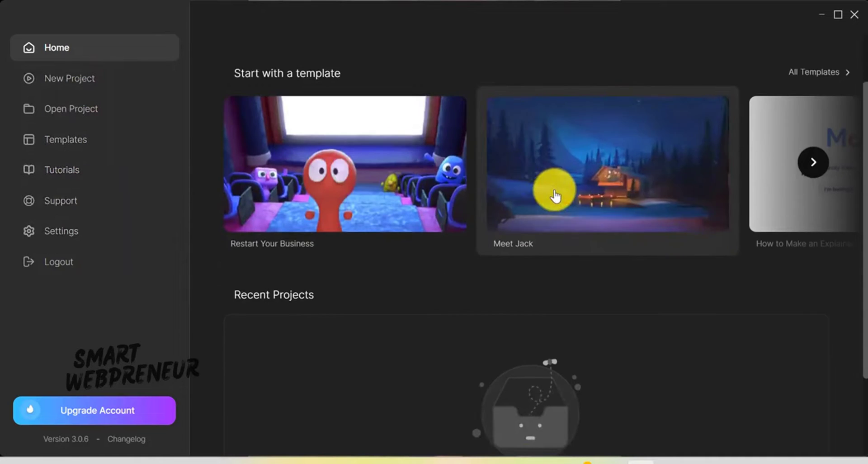
scroll(555, 196, "down", 2)
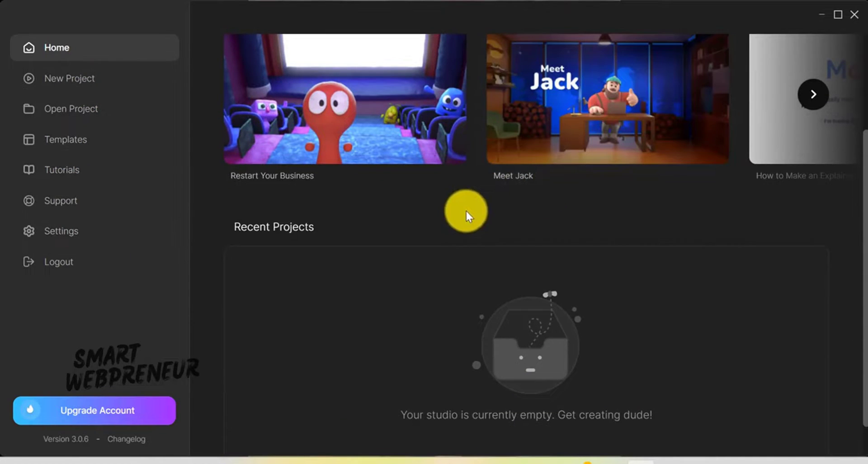
scroll(465, 209, "up", 4)
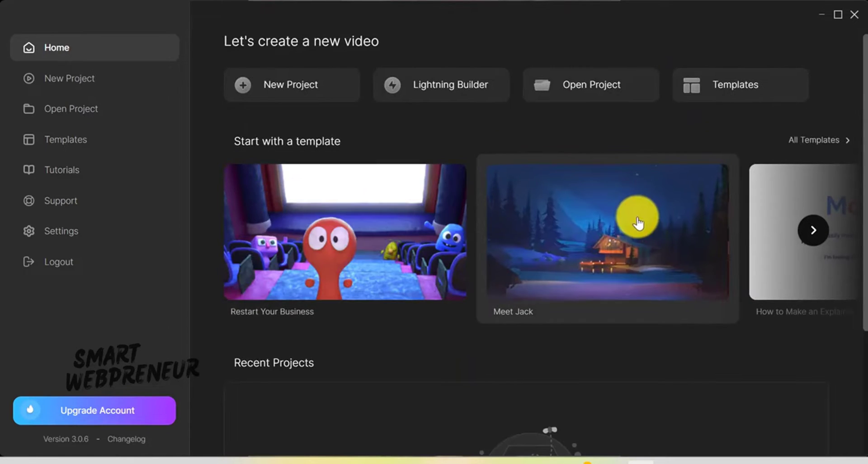
left_click(814, 230)
scroll(490, 236, "down", 4)
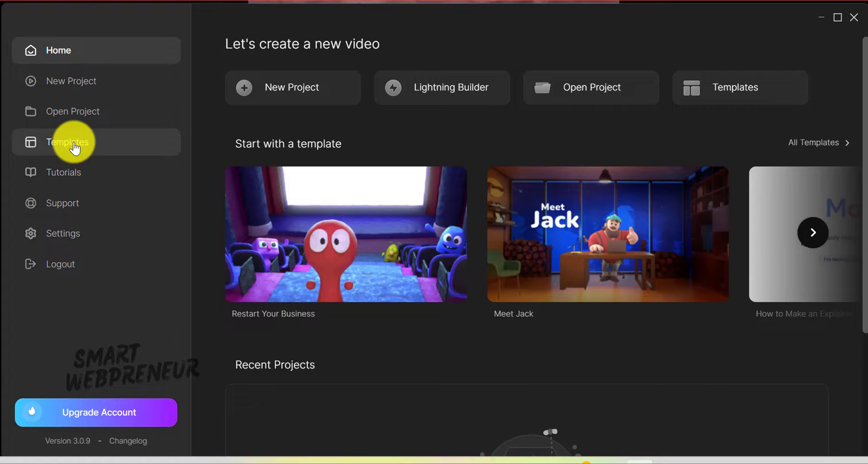
Open the Templates library, filter to landscape format, then show every format again.
left_click(74, 144)
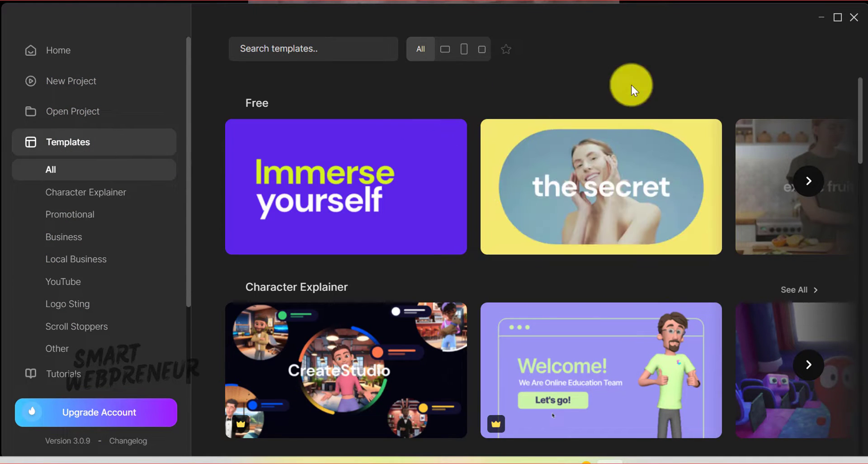
left_click(446, 54)
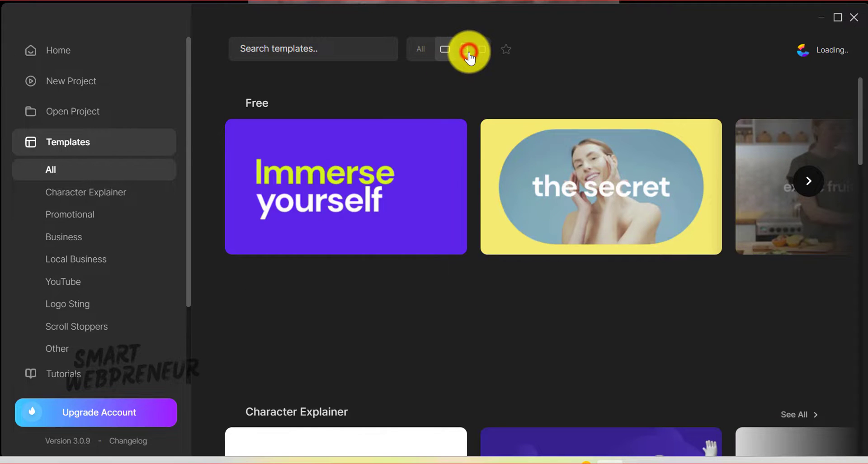
left_click(469, 51)
Page four cards forward through the Free templates row.
left_click(810, 182)
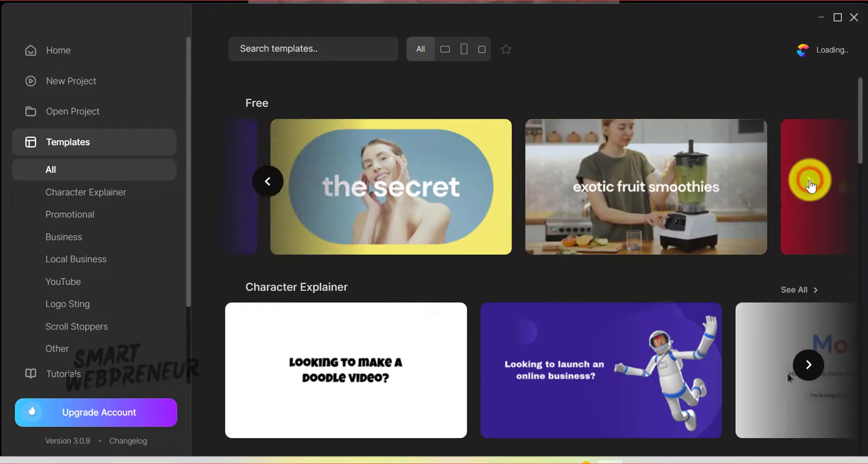
left_click(810, 182)
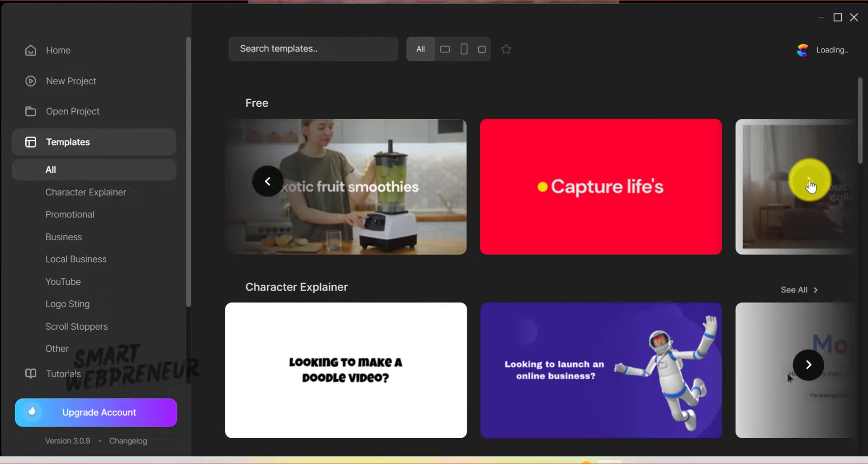
left_click(810, 182)
left_click(811, 181)
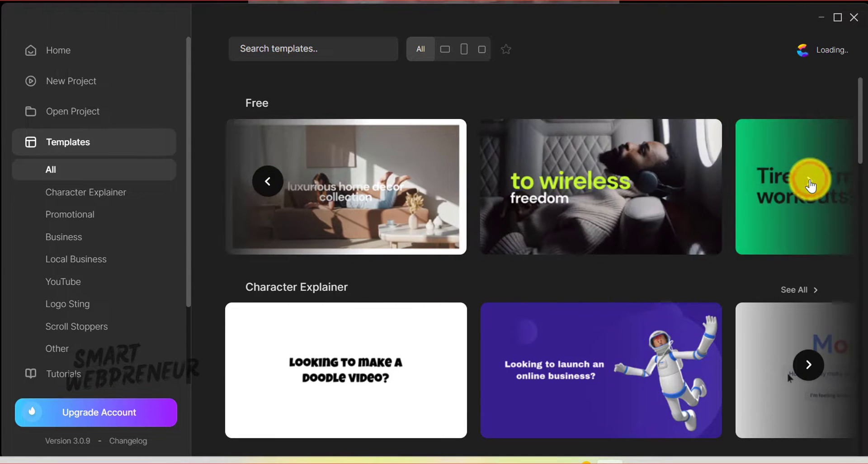
Page the Character Explainer row forward until the Meet Jack template is at the front.
scroll(398, 265, "down", 3)
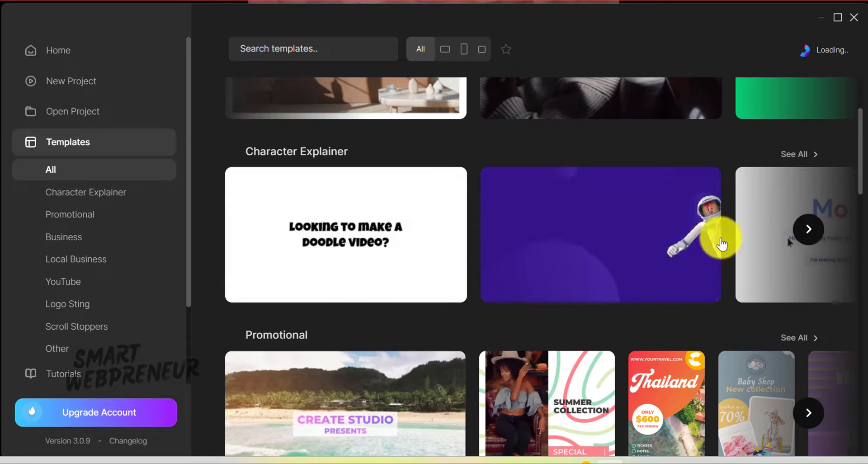
left_click(809, 229)
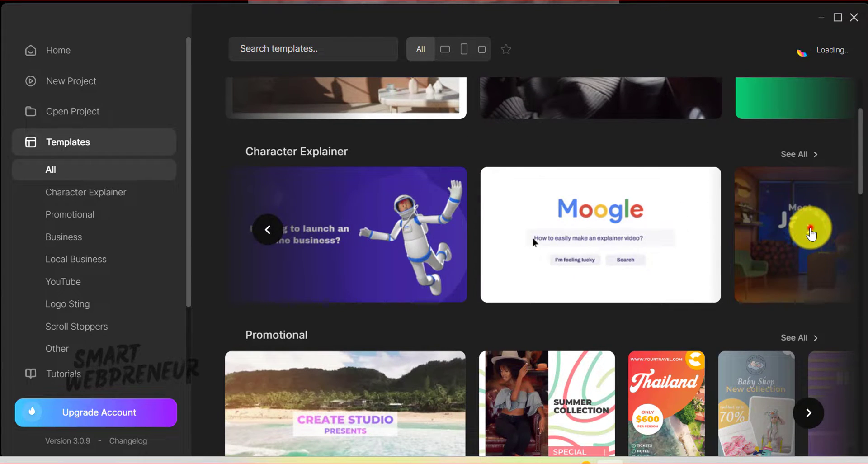
left_click(810, 229)
left_click(810, 229)
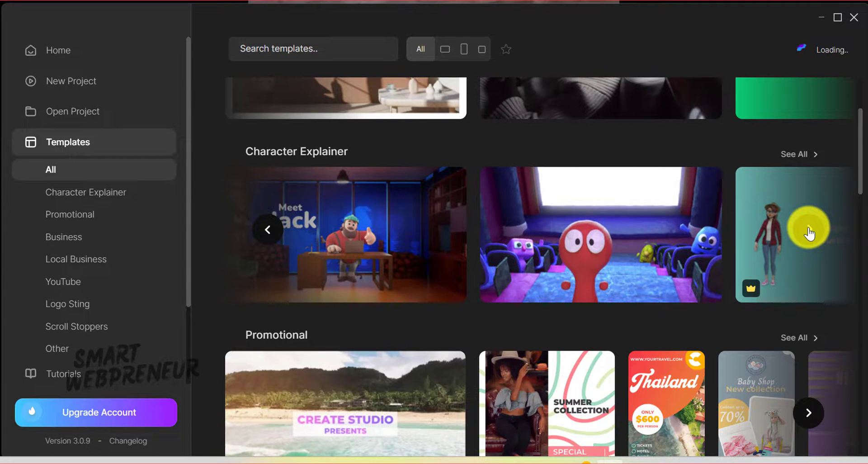
scroll(475, 311, "down", 2)
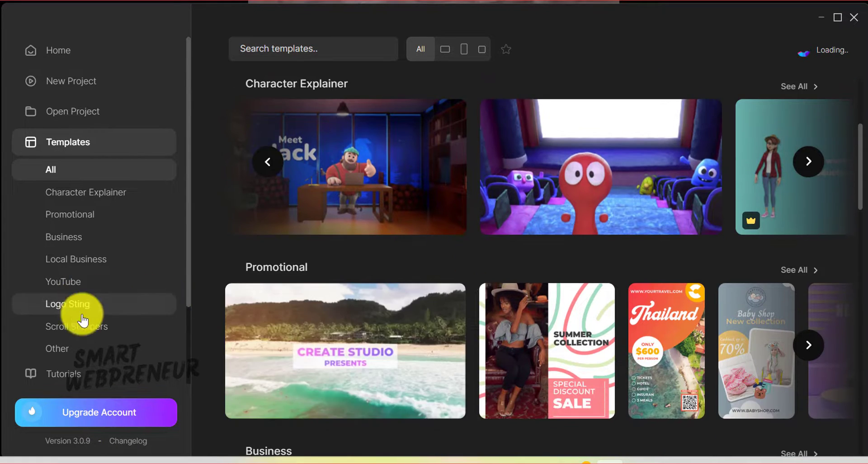
left_click(67, 282)
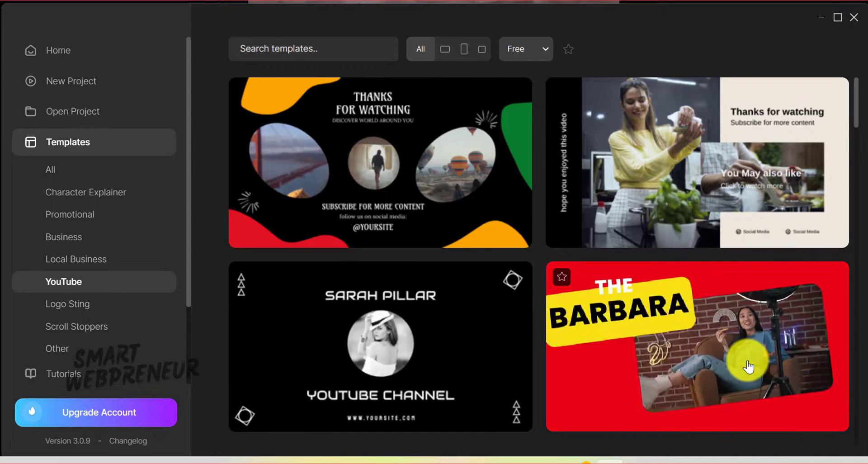
scroll(434, 276, "down", 15)
scroll(489, 274, "down", 2)
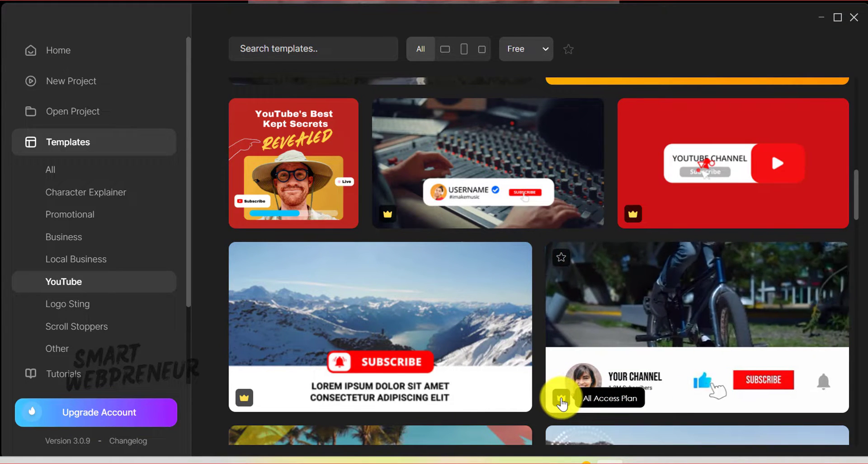
scroll(511, 352, "down", 1)
scroll(506, 343, "down", 5)
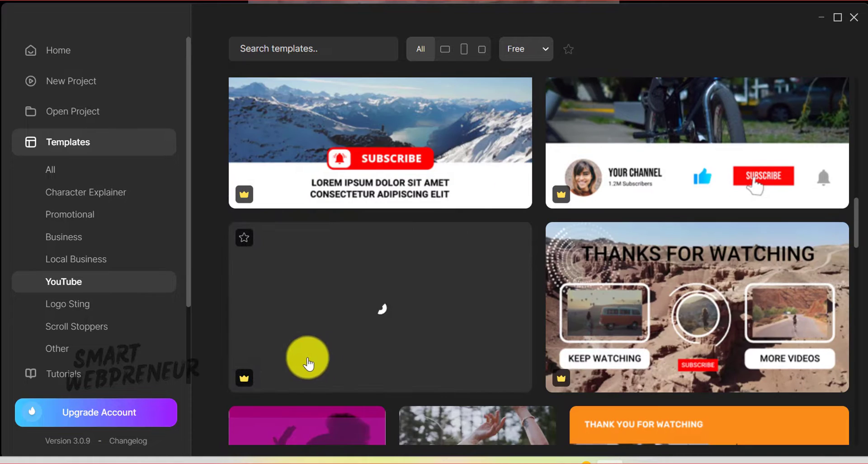
scroll(487, 320, "up", 2)
scroll(487, 320, "up", 4)
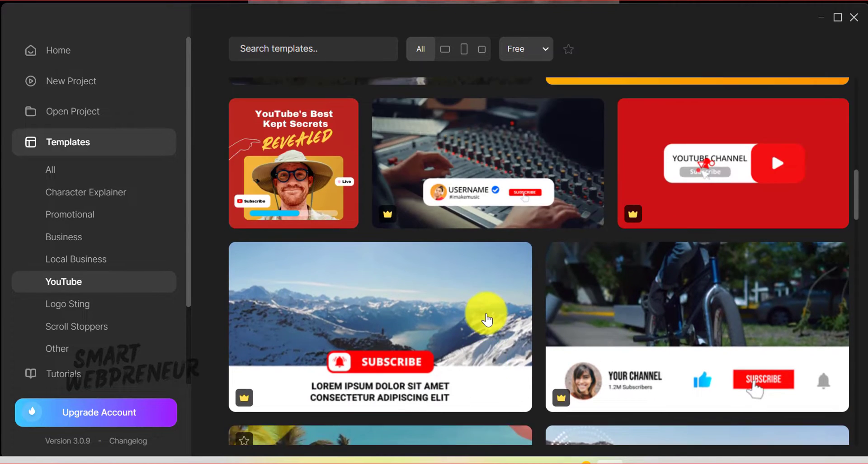
left_click(59, 170)
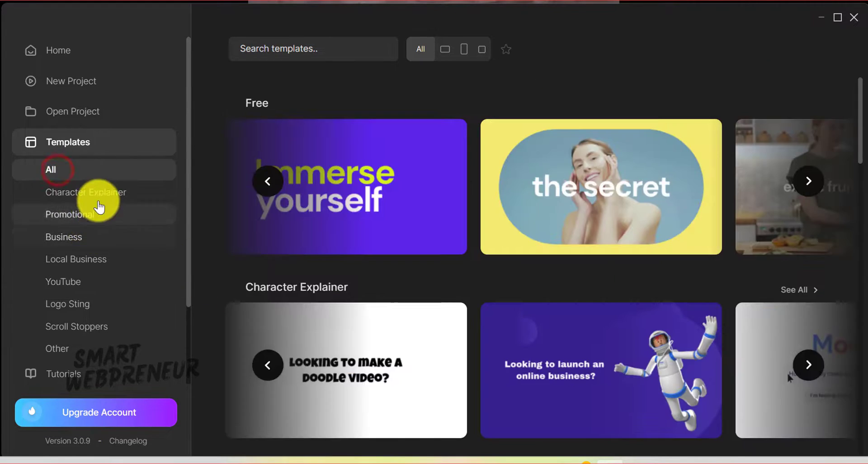
Filter templates to Character Explainer, scroll through them, then switch to Logo Sting.
left_click(102, 199)
scroll(529, 244, "down", 3)
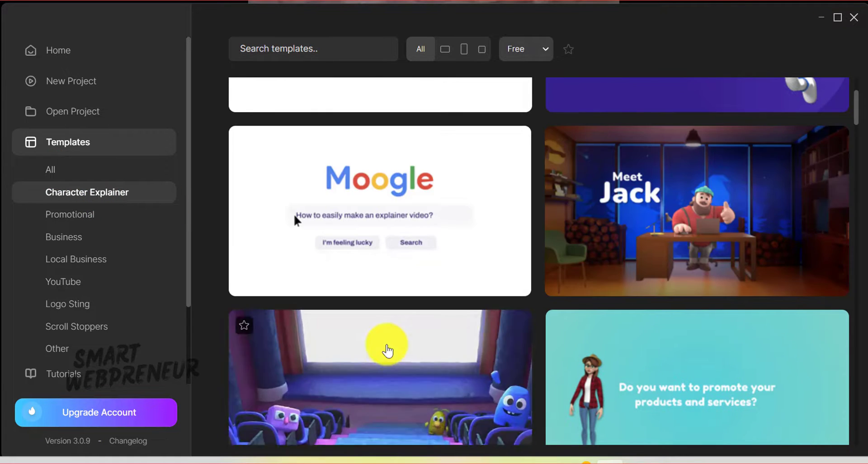
scroll(390, 284, "down", 3)
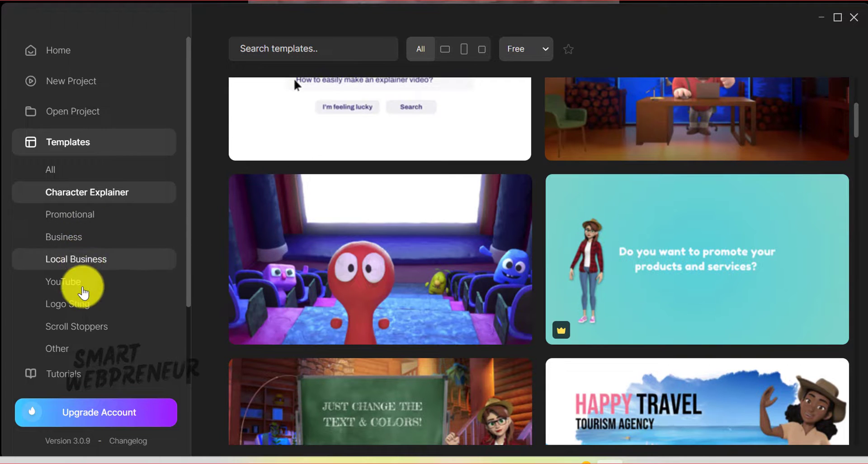
left_click(85, 312)
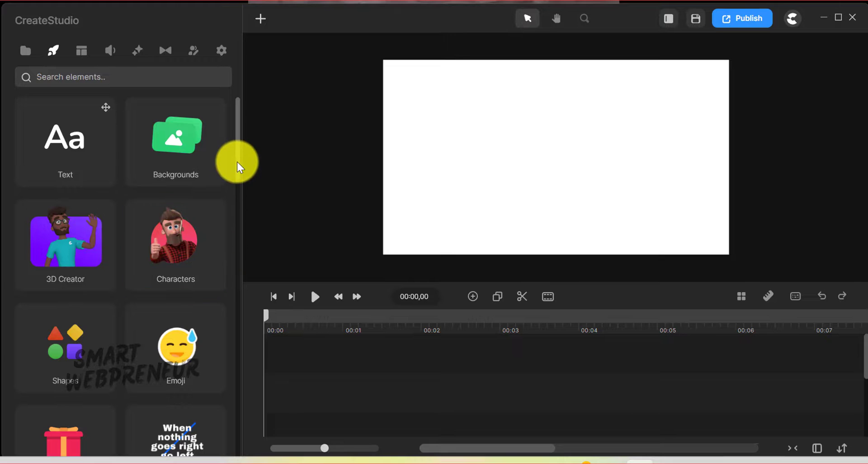
Open the library of animated characters and scroll through it.
left_click_drag(236, 162, 233, 133)
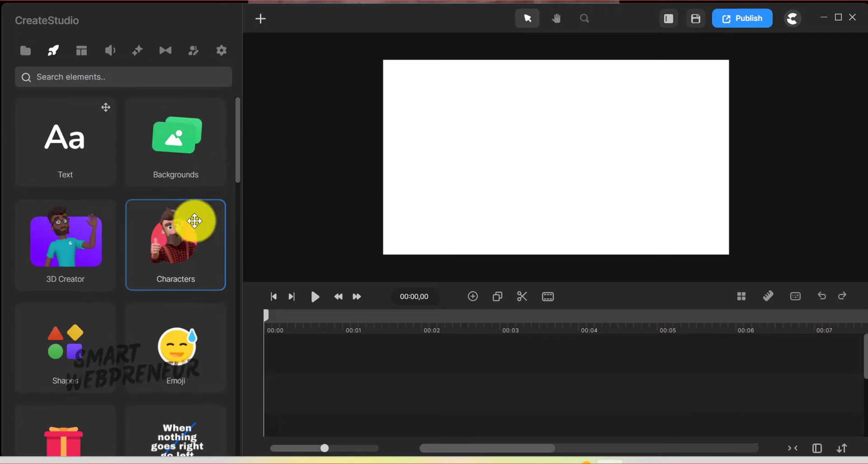
left_click(183, 236)
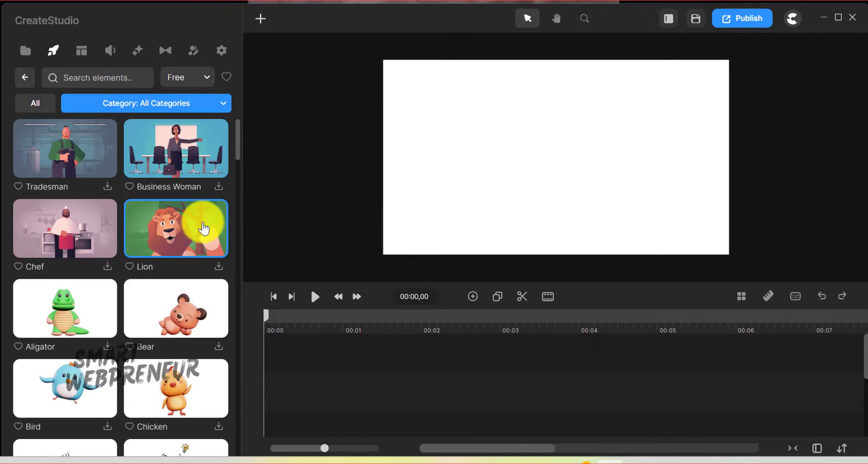
scroll(217, 204, "down", 3)
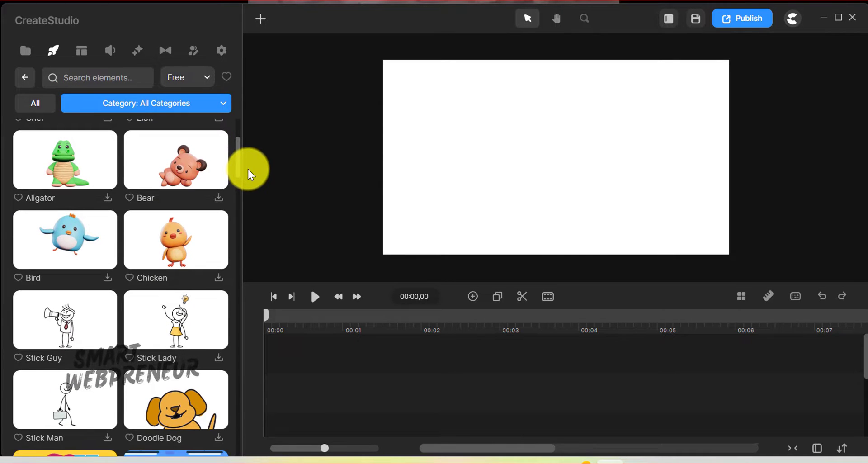
scroll(244, 153, "up", 3)
Filter the character library to the 3D category and scroll down its characters.
left_click(198, 102)
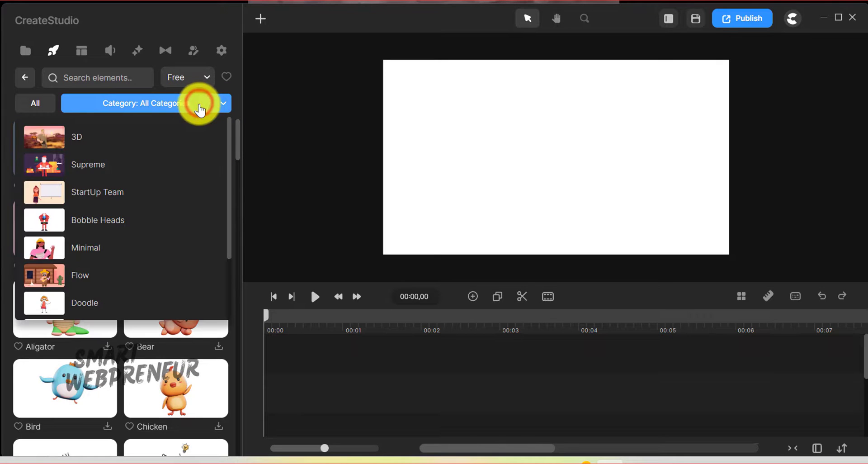
left_click(106, 143)
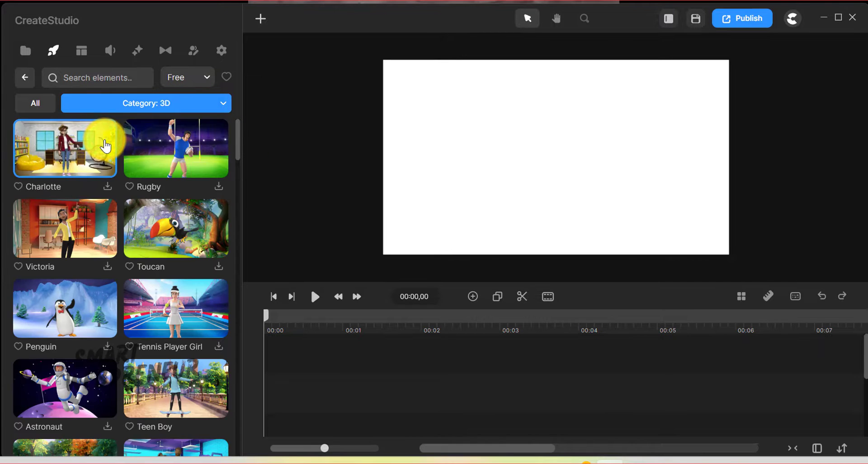
scroll(231, 158, "down", 4)
scroll(234, 166, "down", 2)
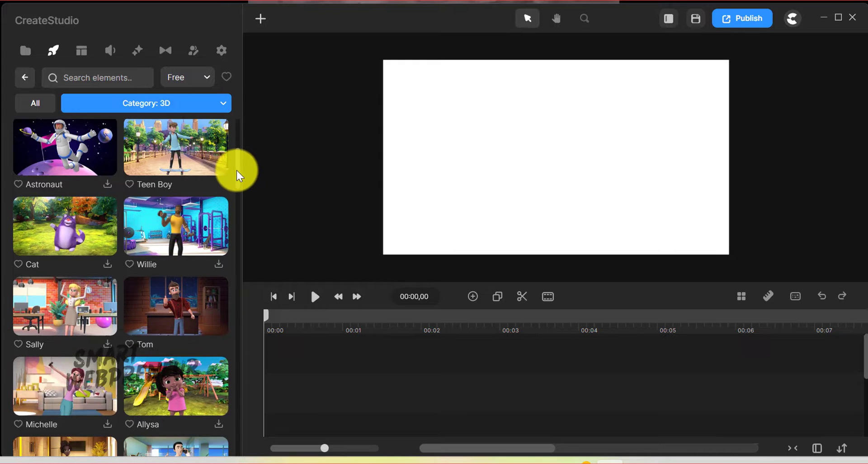
scroll(238, 174, "down", 2)
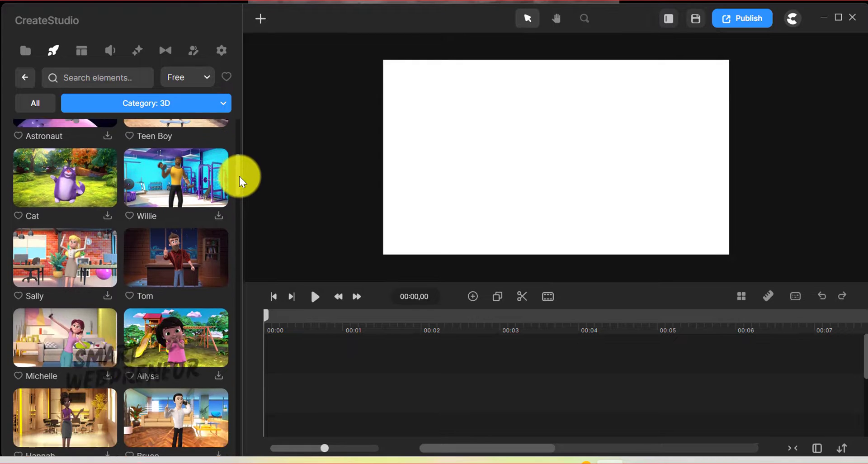
scroll(237, 183, "down", 2)
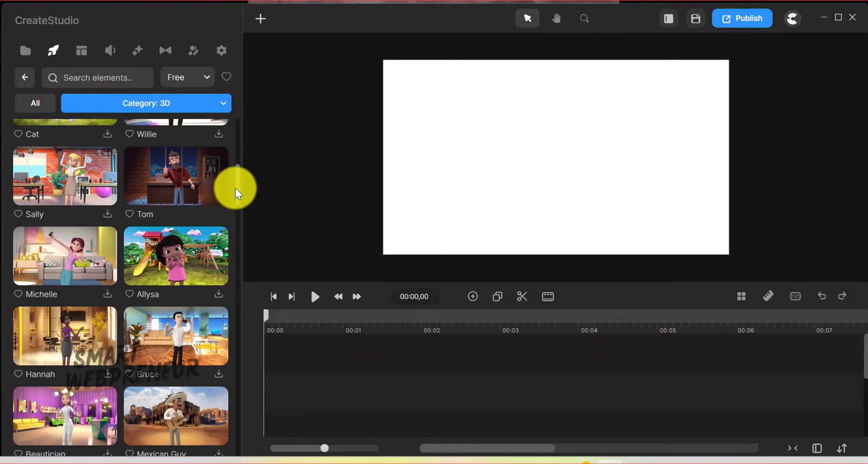
scroll(233, 196, "down", 3)
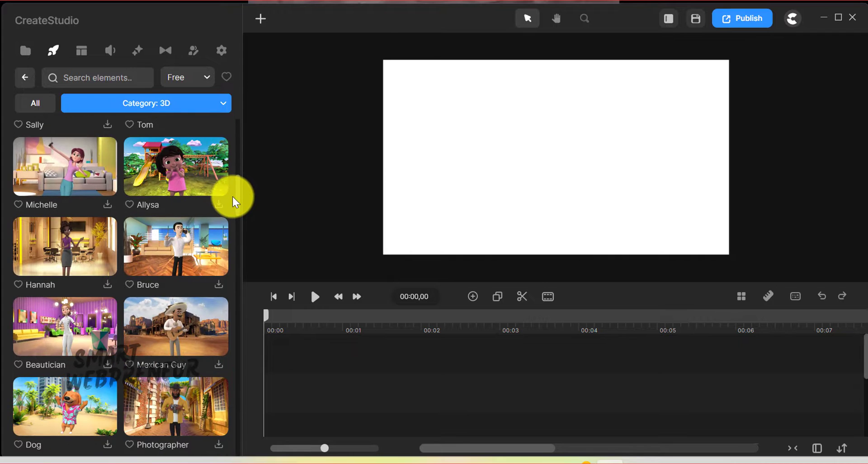
scroll(184, 259, "down", 5)
Place Santa on the canvas, enlarge it, and nudge it slightly left.
left_click_drag(184, 259, 492, 137)
left_click(557, 198)
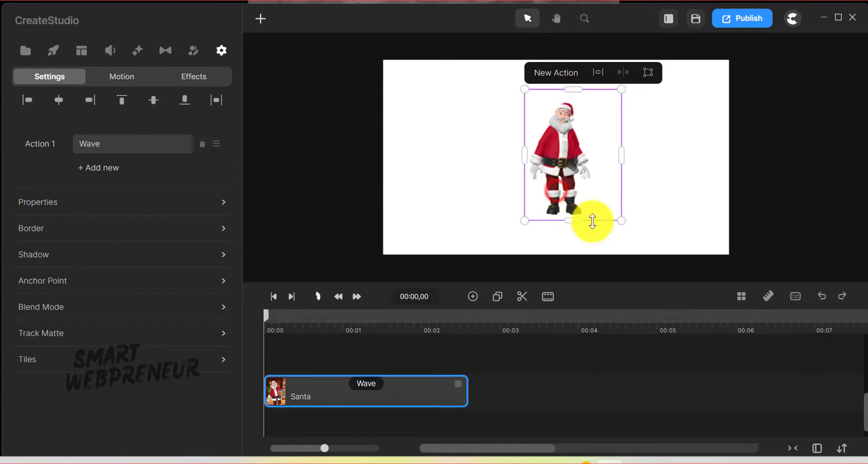
left_click_drag(623, 222, 646, 248)
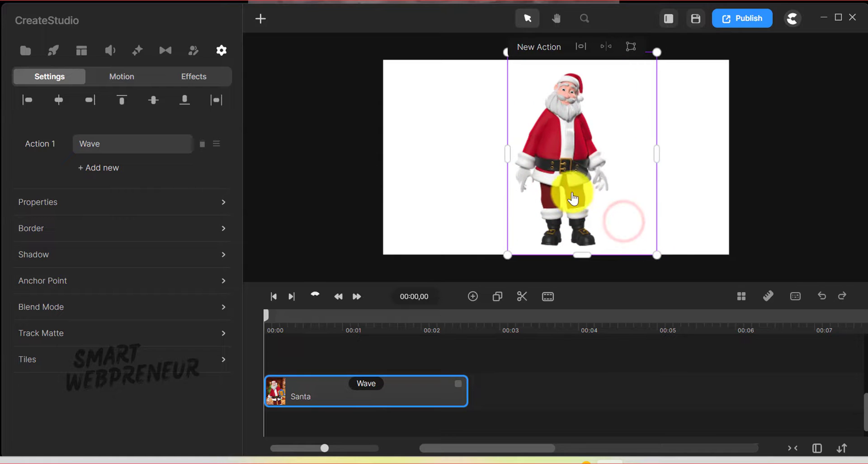
left_click_drag(573, 197, 562, 195)
Change Santa's action to Drinking Hot Choco and preview the scene.
left_click(132, 143)
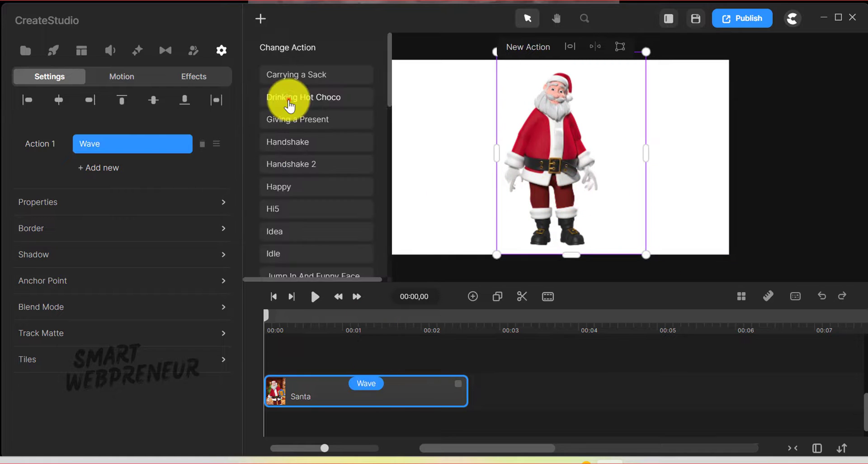
left_click(290, 101)
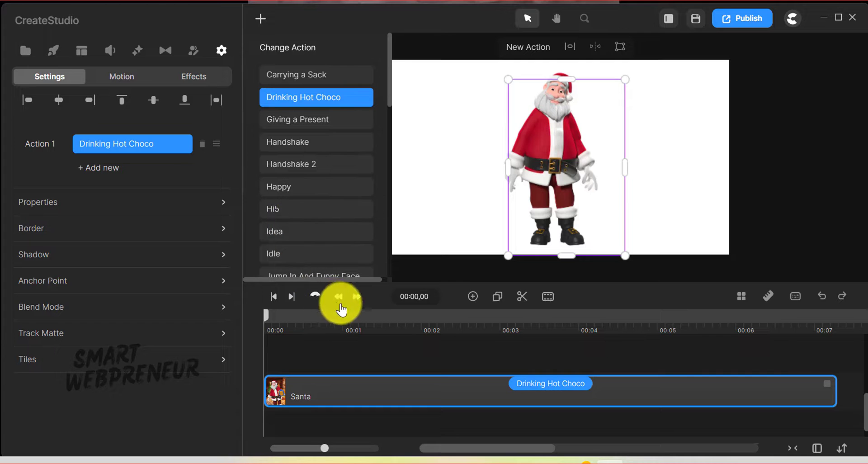
left_click(315, 296)
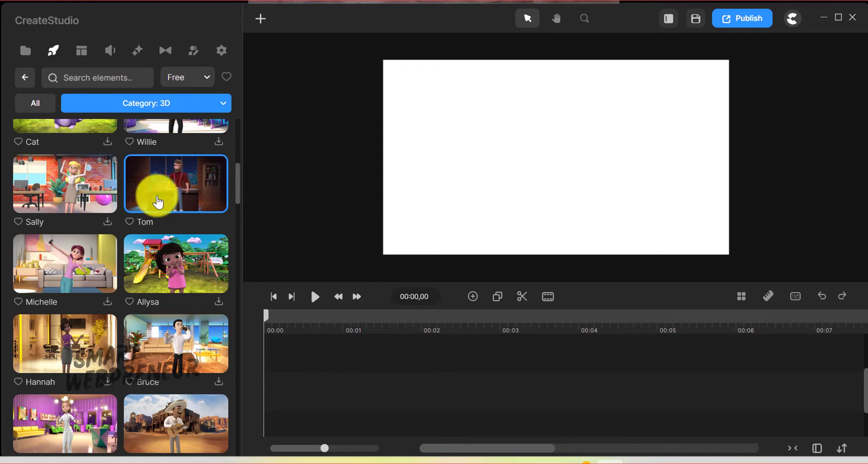
Switch the character library to the Supreme category and browse it.
left_click(178, 104)
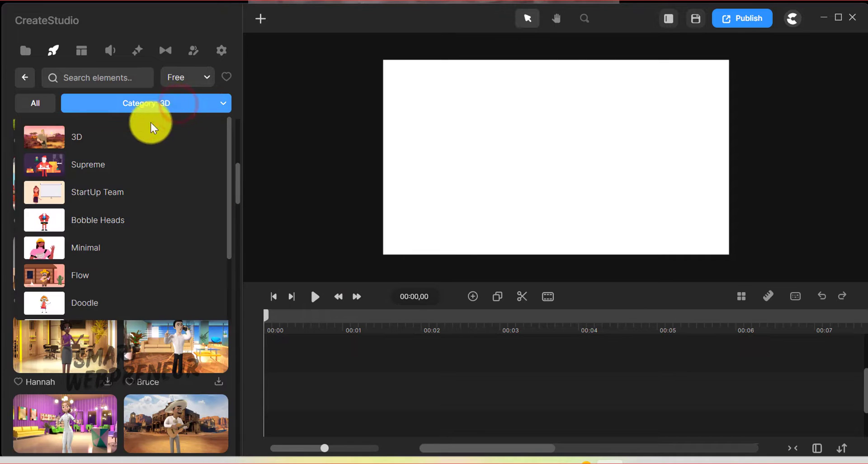
left_click(119, 162)
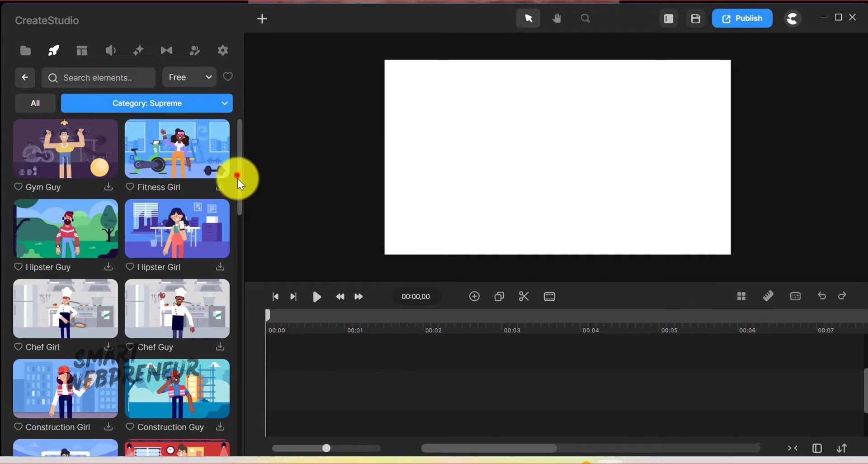
left_click_drag(239, 195, 235, 253)
scroll(235, 254, "down", 3)
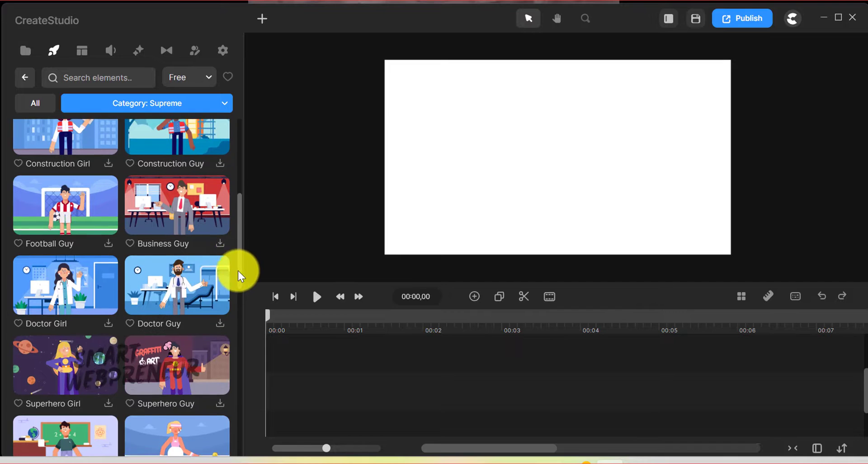
Download Business Guy, add it to the canvas enlarged, and preview its actions.
left_click(222, 241)
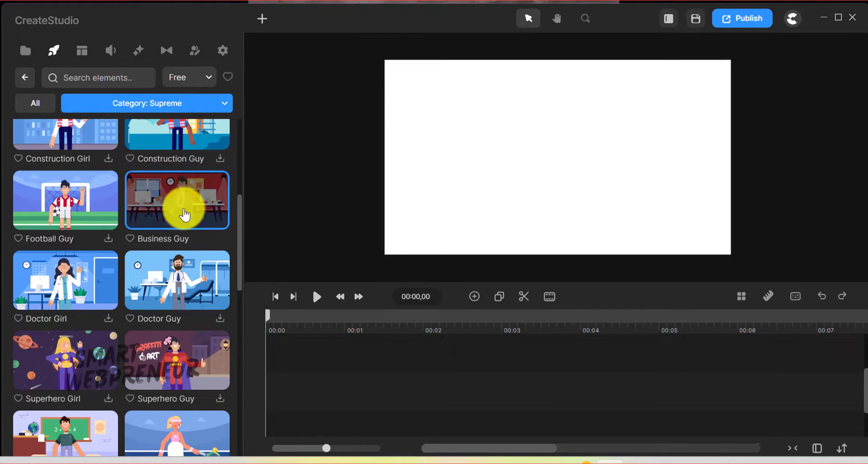
left_click(185, 211)
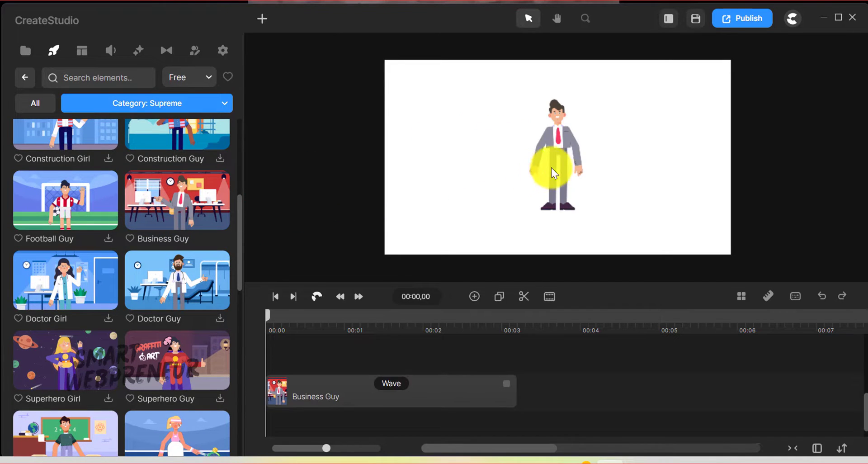
left_click(561, 163)
mouse_move(614, 238)
left_mouse_down()
mouse_move(639, 256)
mouse_move(622, 240)
left_mouse_up()
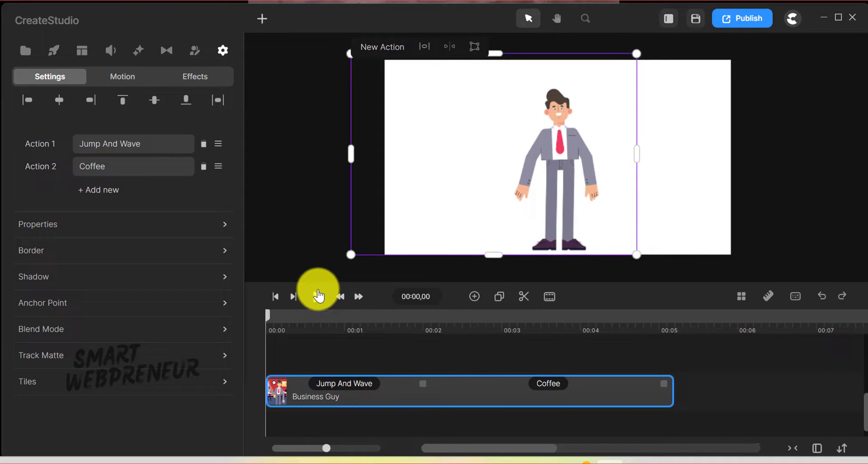
left_click(317, 296)
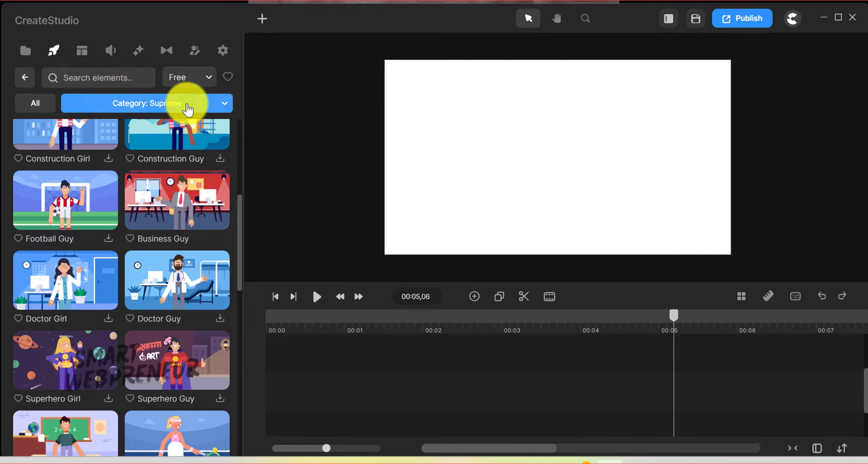
Browse the Bobble Heads category, then switch the library to Doodle characters.
left_click(188, 108)
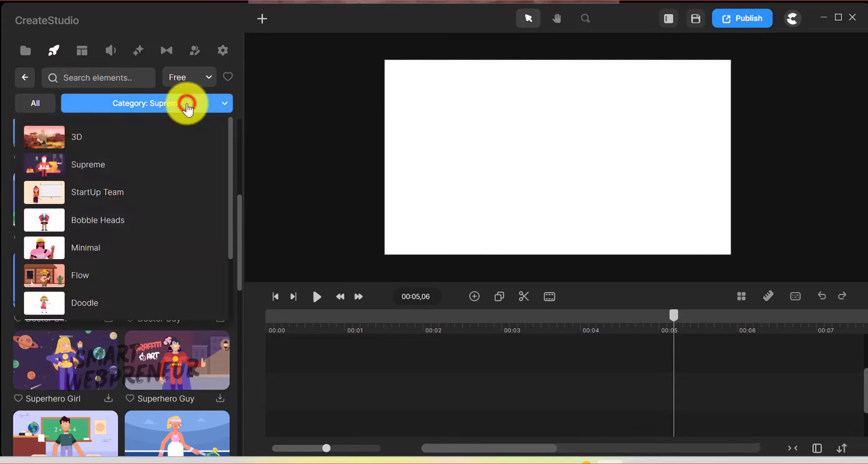
left_click(132, 230)
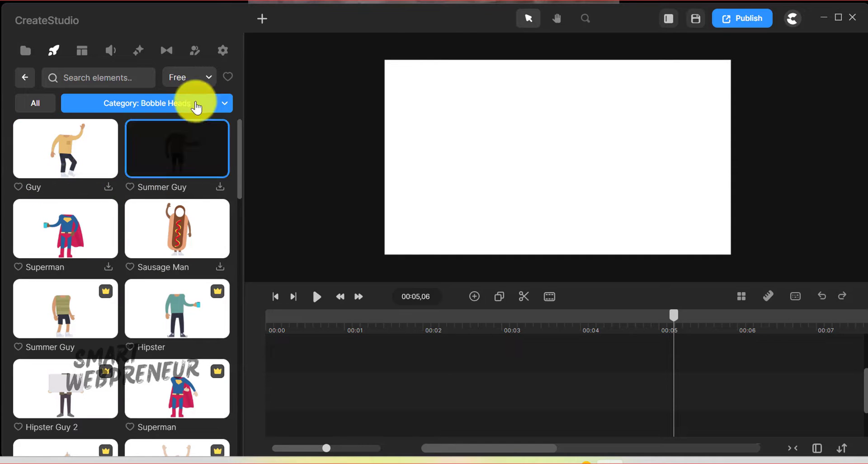
left_click(194, 100)
scroll(135, 235, "down", 2)
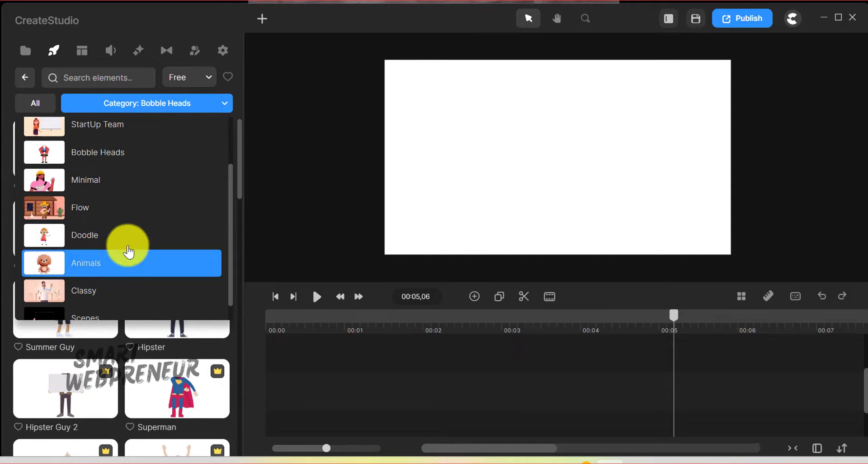
left_click(127, 242)
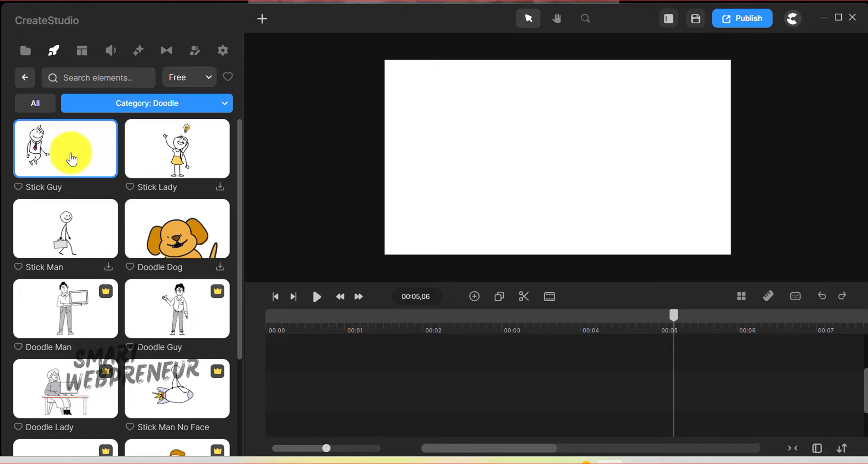
Preview Stick Guy waving, then place the 3D Bird on the canvas and play it.
left_click_drag(454, 153, 457, 152)
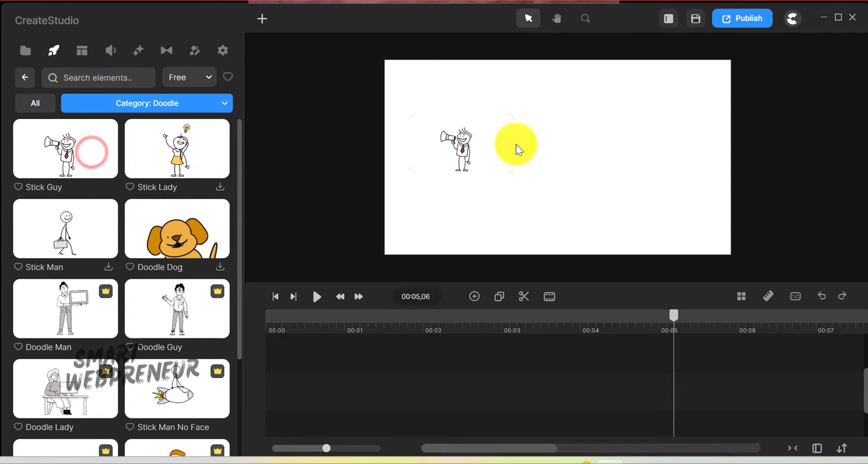
left_click(317, 296)
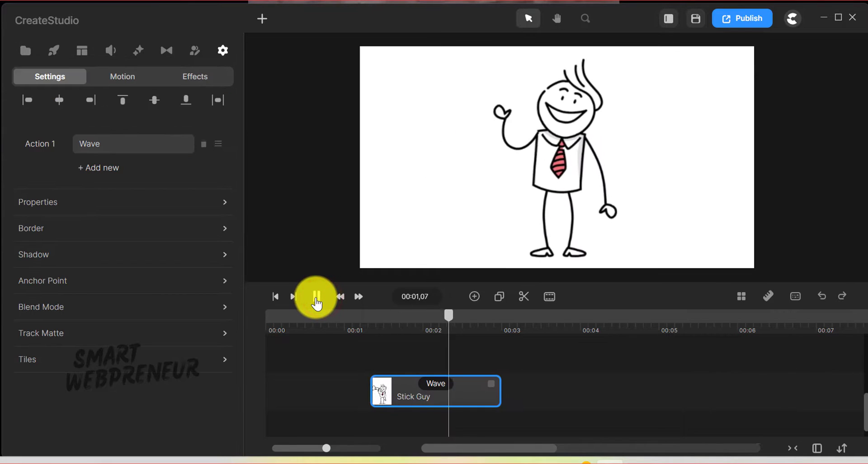
left_click(317, 297)
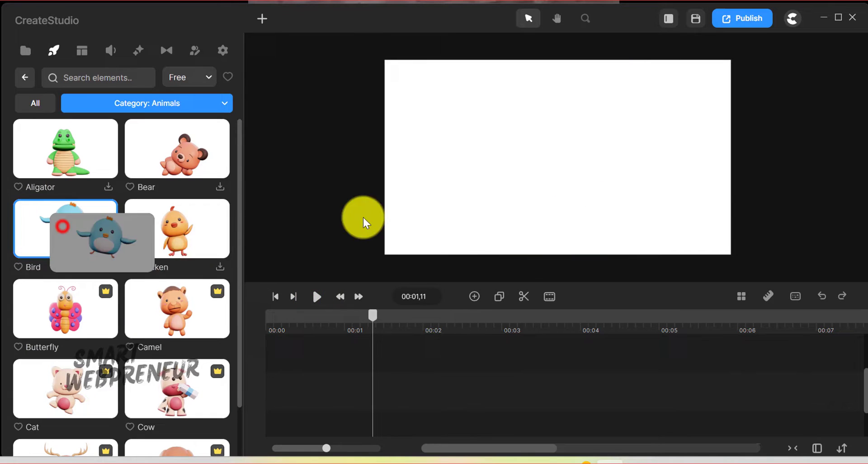
left_click_drag(363, 217, 562, 151)
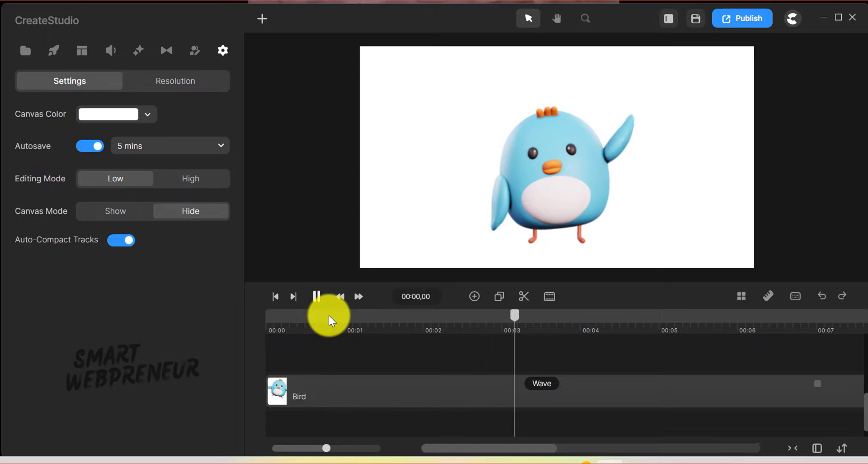
left_click(317, 296)
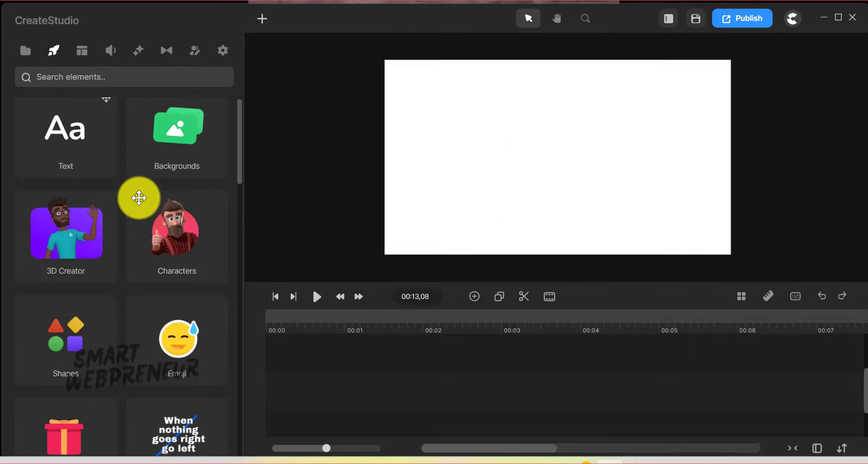
Browse the Shapes collection, then the Hands animations collection.
scroll(139, 197, "down", 4)
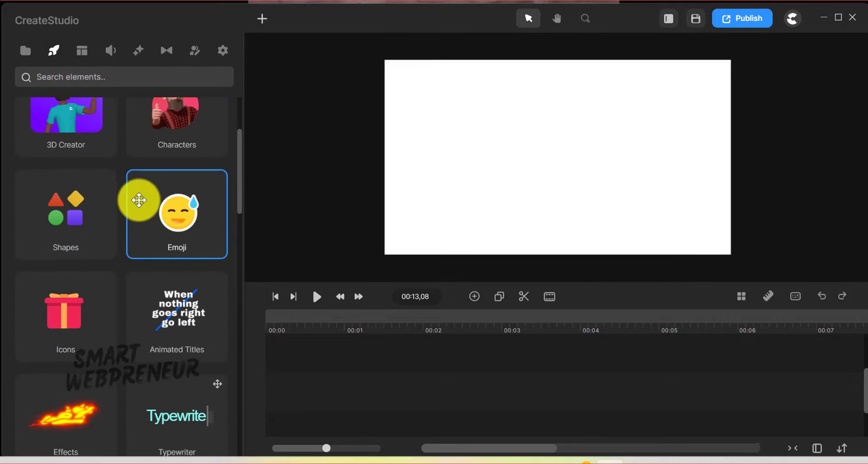
left_click(82, 154)
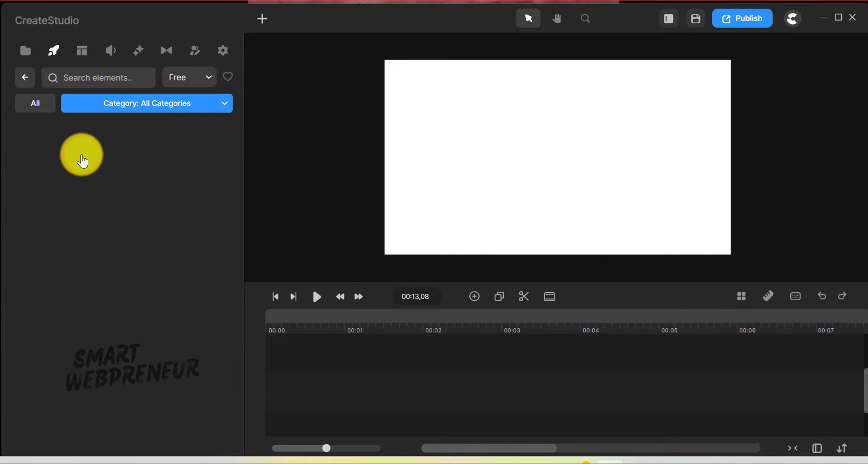
scroll(145, 190, "down", 5)
scroll(140, 208, "down", 5)
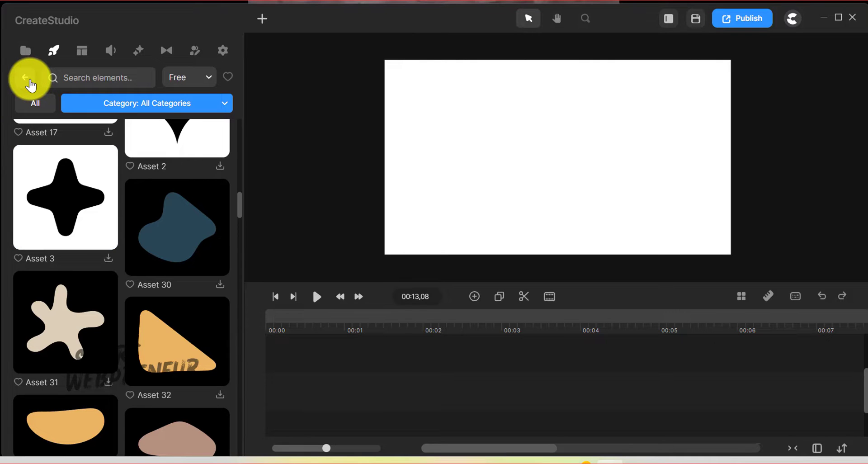
left_click(28, 80)
left_click(57, 285)
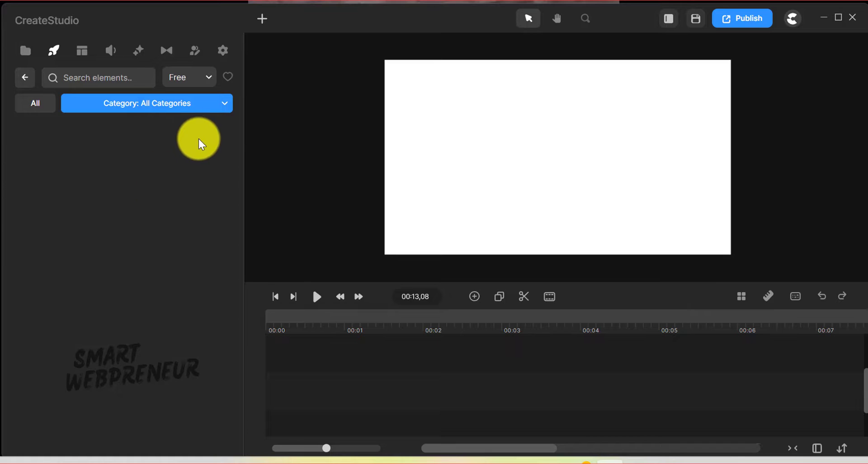
scroll(150, 235, "down", 3)
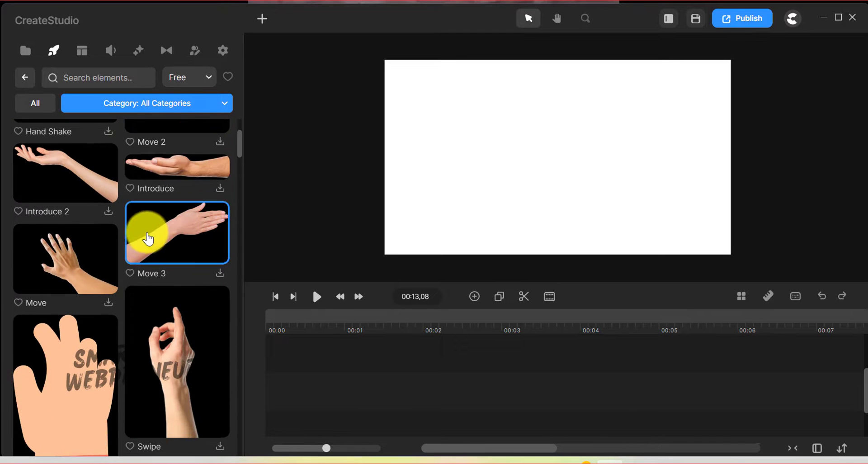
scroll(139, 246, "down", 1)
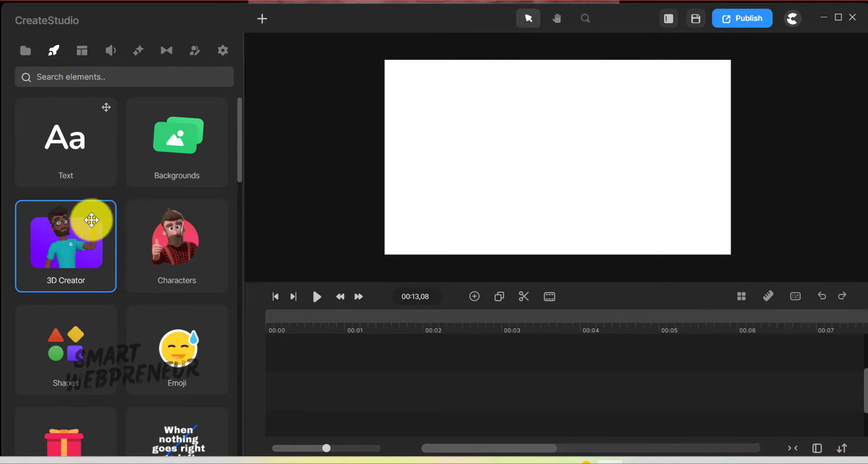
Open Backgrounds and scroll down to scene backdrops like Tree Meadow and Stadium.
left_click(178, 165)
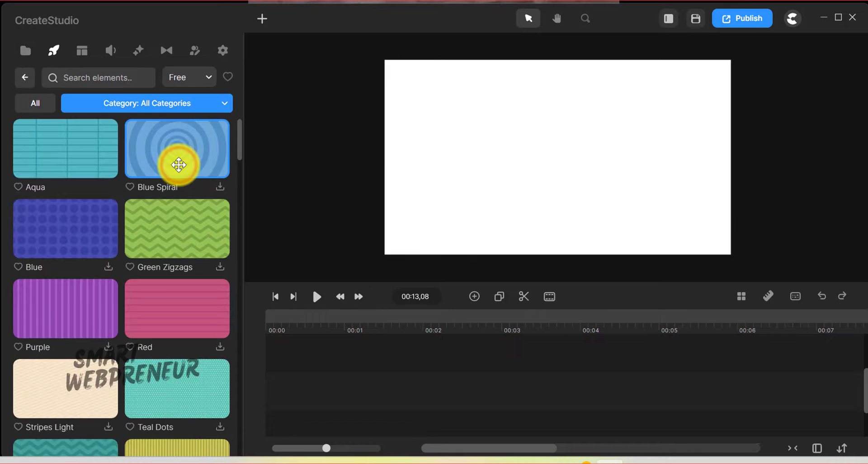
scroll(178, 258, "down", 15)
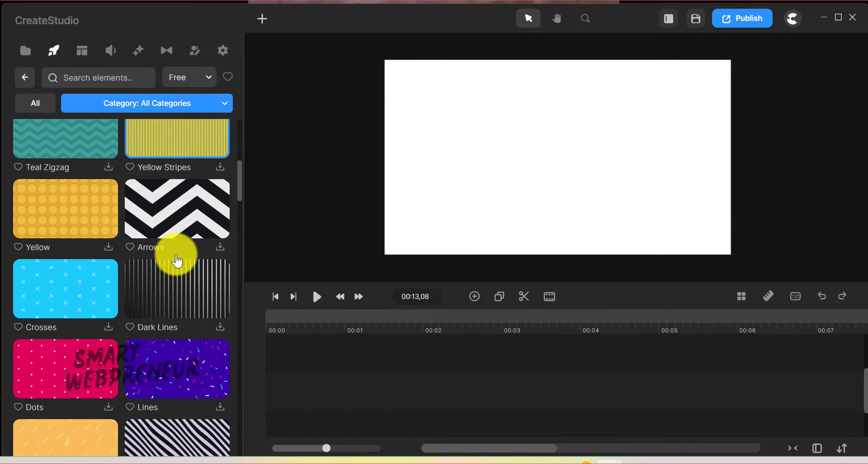
scroll(177, 261, "down", 15)
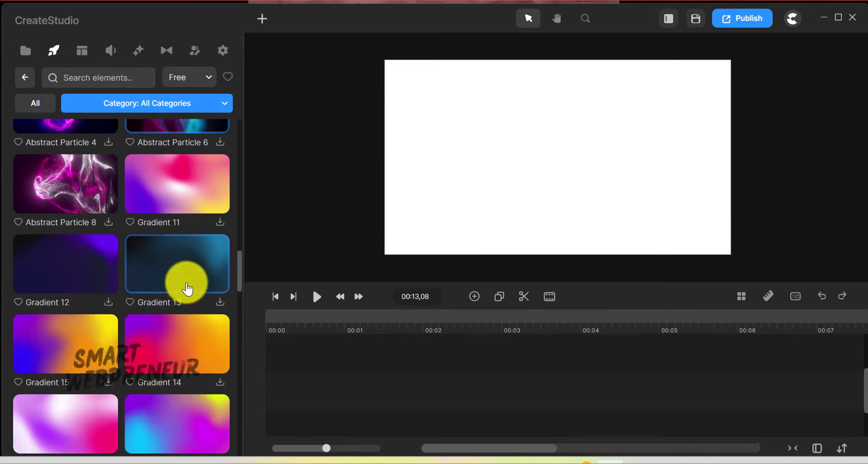
scroll(185, 295, "down", 15)
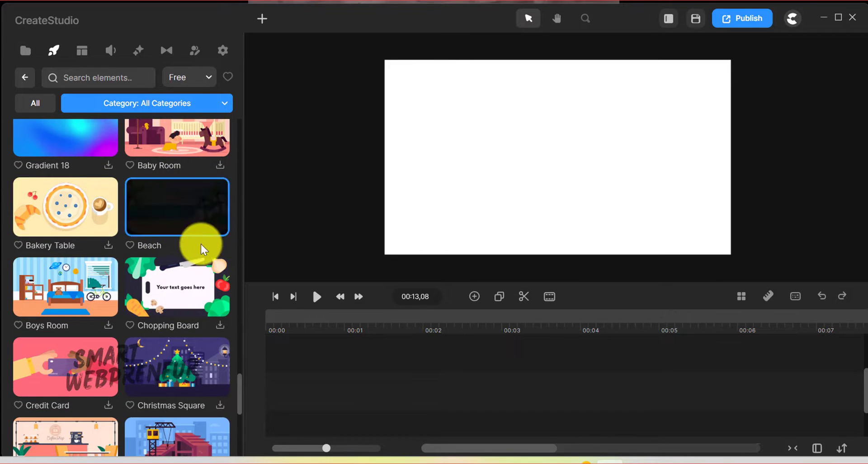
scroll(201, 243, "down", 5)
scroll(204, 272, "down", 5)
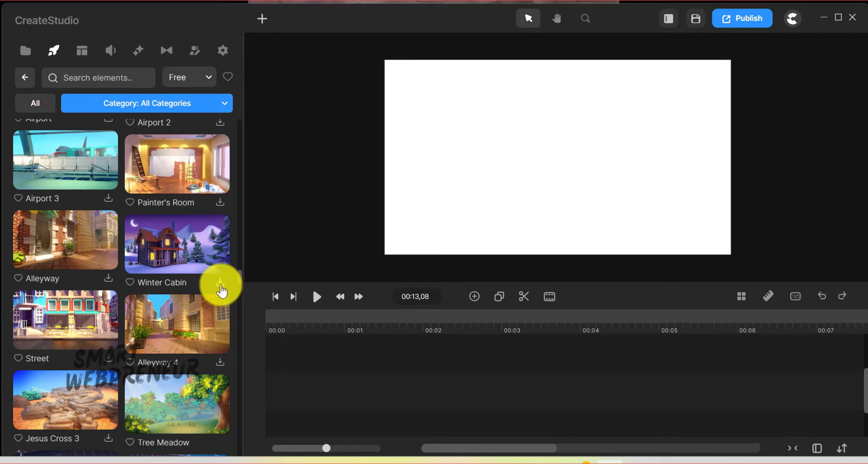
scroll(215, 328, "down", 3)
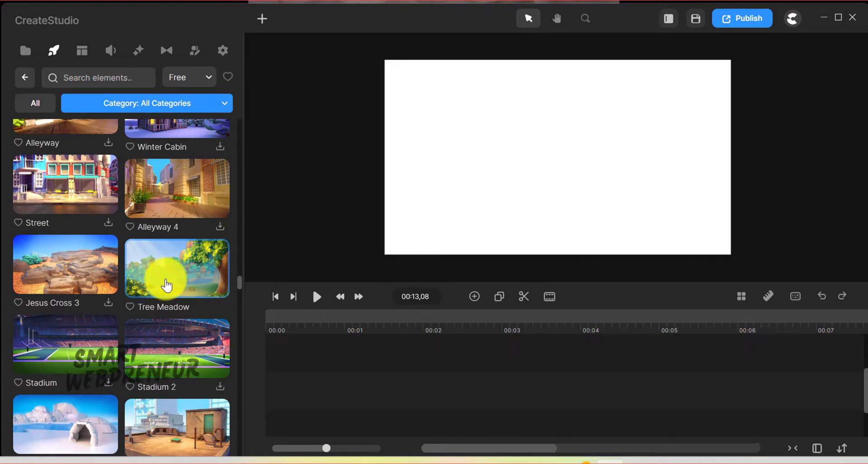
Place the Tree Meadow scene on the canvas and stretch it to fill the canvas.
left_click_drag(167, 285, 450, 162)
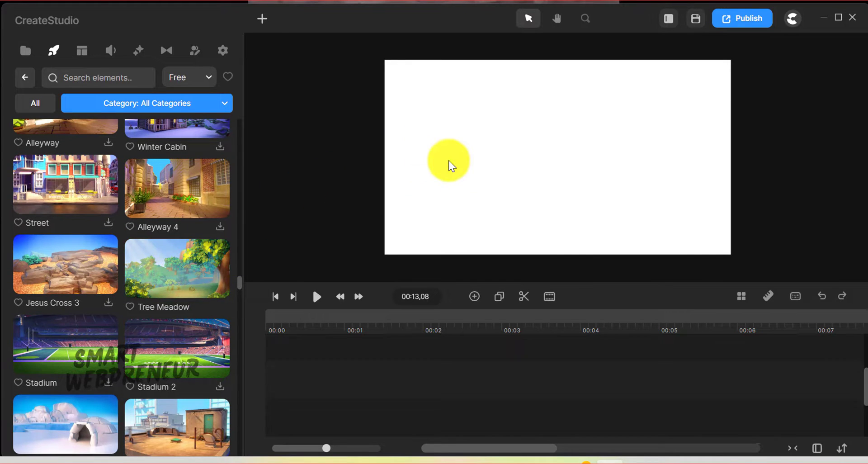
left_click(436, 118)
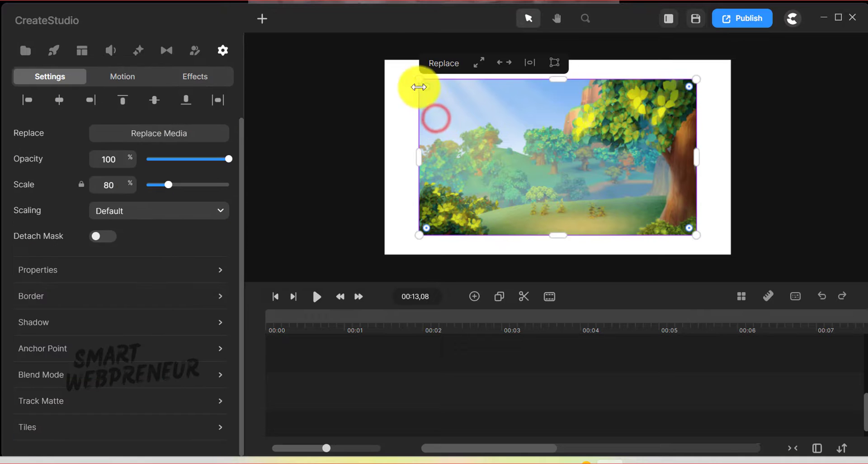
left_click_drag(422, 81, 386, 64)
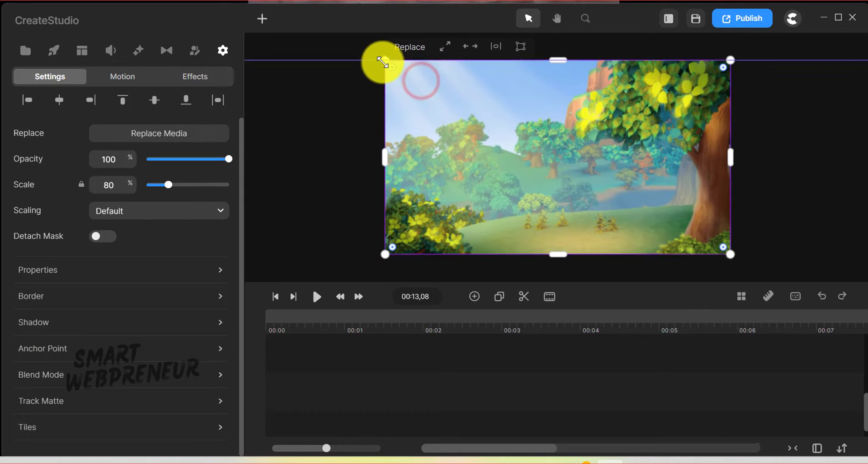
left_click(343, 256)
Put the Chicken character onto the meadow and select it on the canvas.
left_click_drag(343, 256, 553, 231)
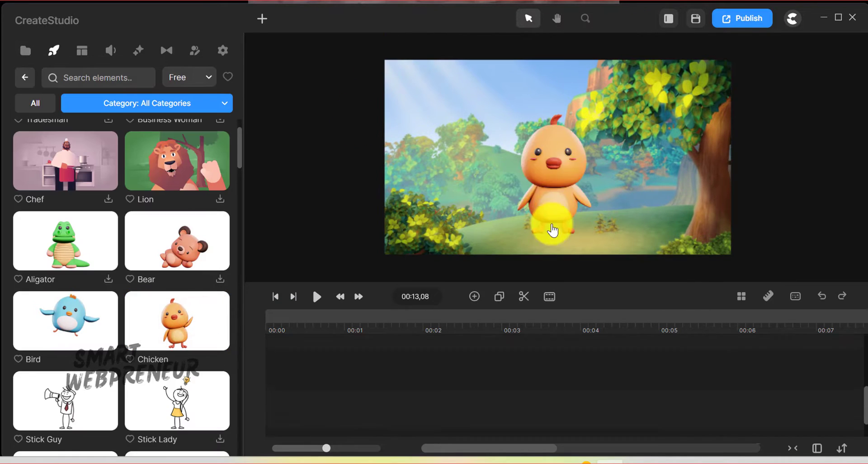
left_click(317, 296)
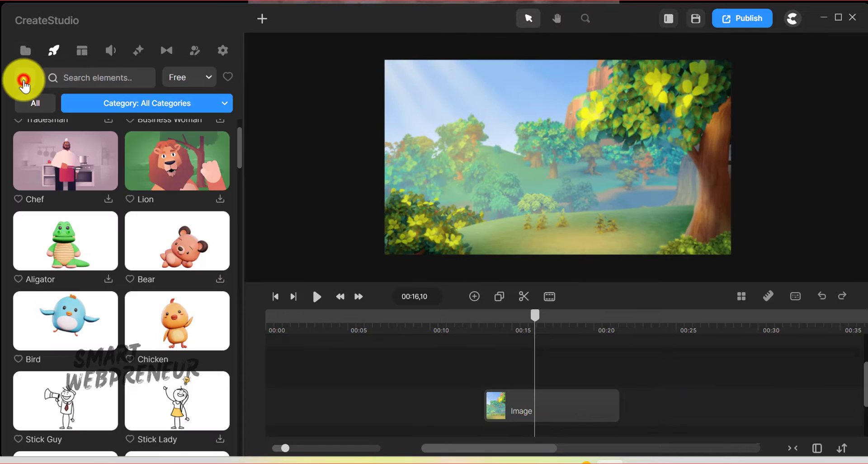
left_click(20, 77)
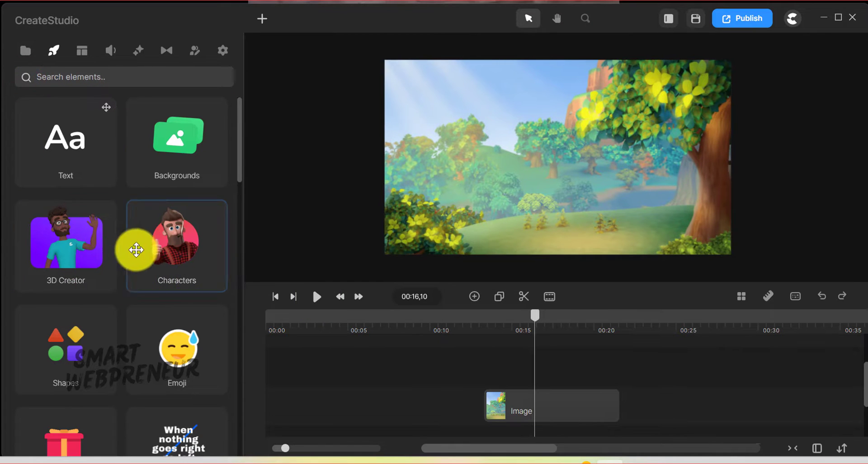
From the 3D Creator, drag Lenka onto the canvas with an Idle action.
left_click(69, 250)
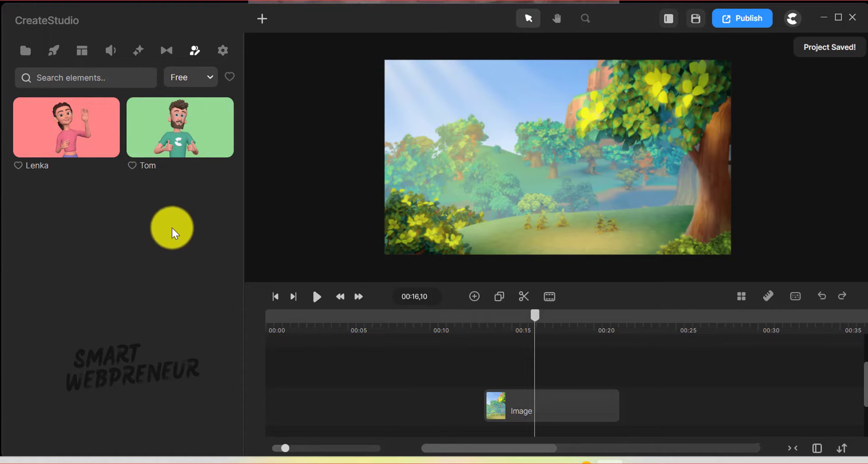
left_click_drag(63, 138, 514, 191)
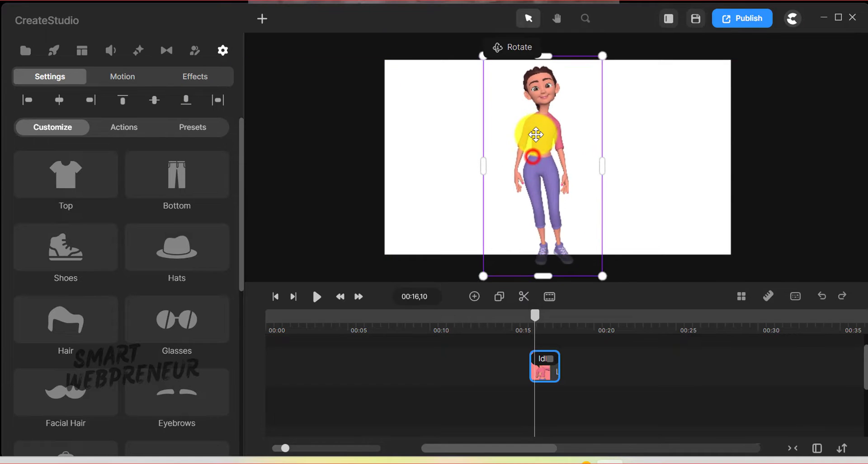
Try tops on the character: Blouse, Doctor Top, Swim Suit Top, then TShirt Big Logo.
left_click(73, 183)
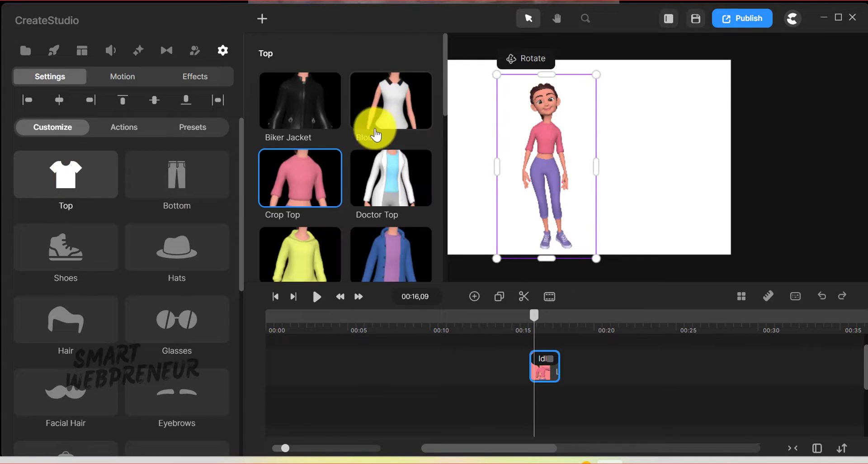
left_click(390, 102)
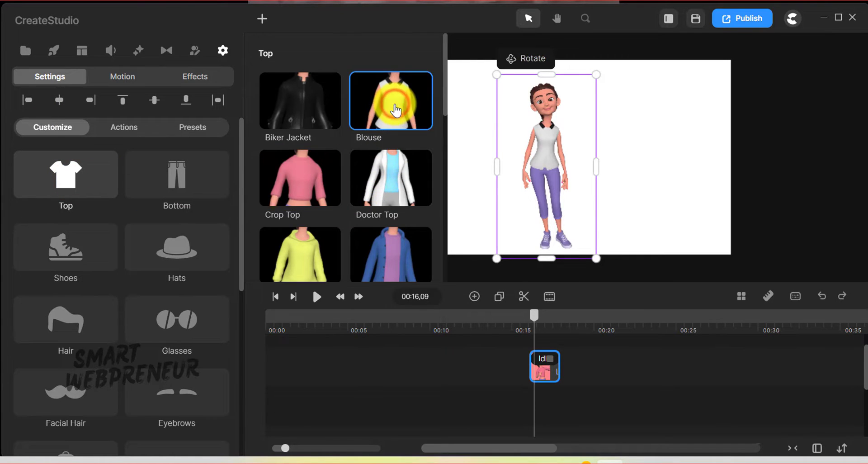
left_click(406, 183)
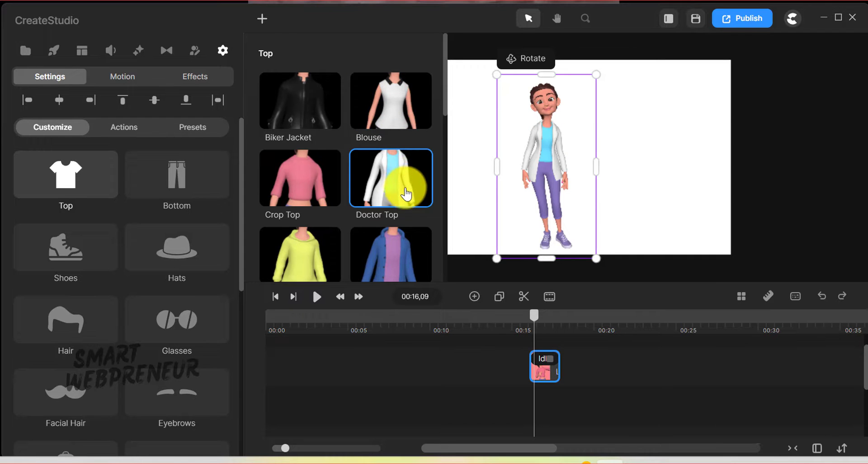
scroll(406, 193, "down", 9)
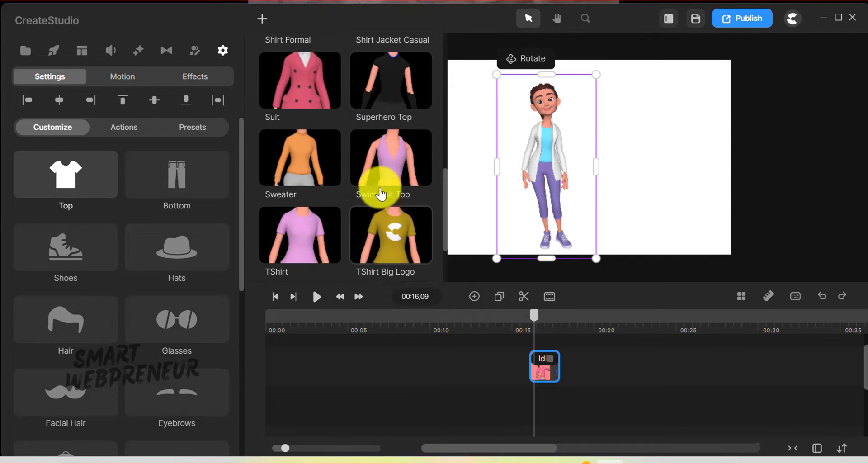
left_click(379, 172)
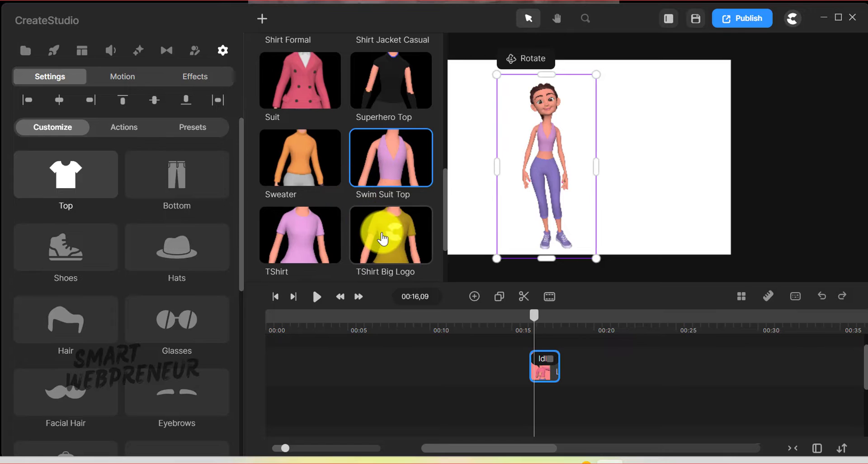
left_click(382, 237)
scroll(350, 230, "down", 2)
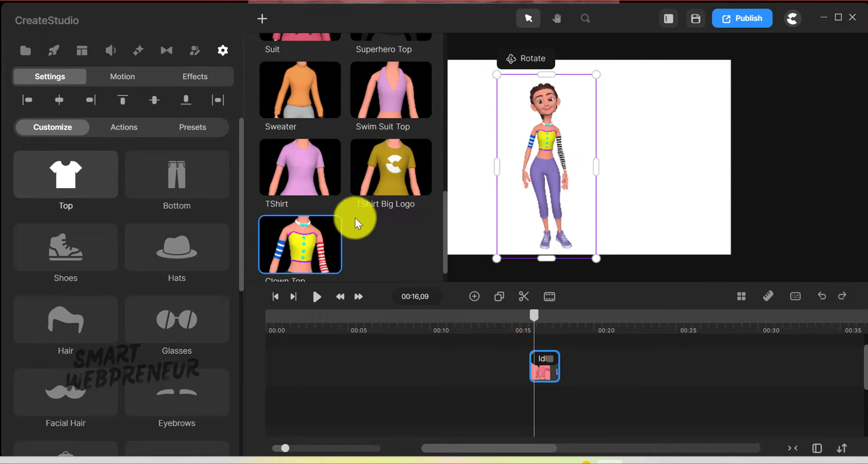
scroll(364, 184, "up", 3)
Give the character the Visor hat and Vintage glasses.
left_click(183, 248)
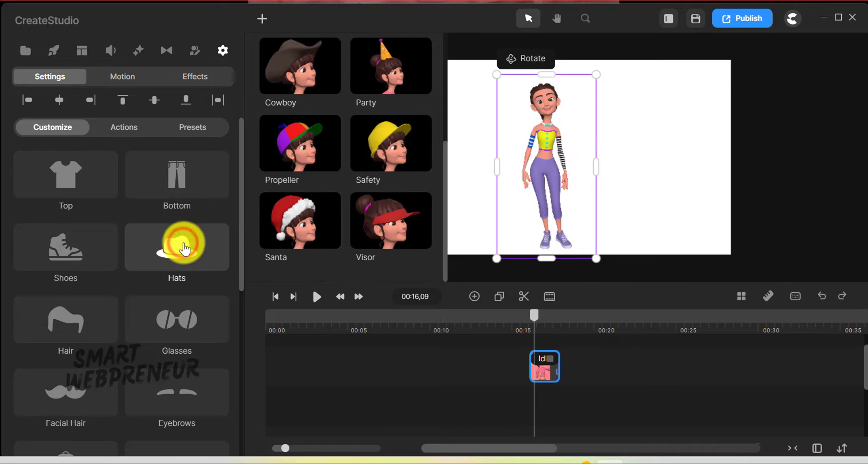
left_click(379, 220)
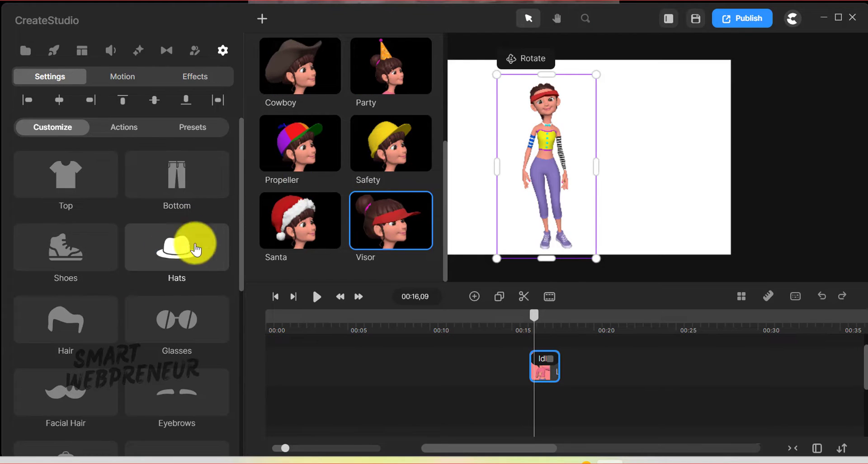
scroll(149, 290, "down", 2)
left_click(158, 252)
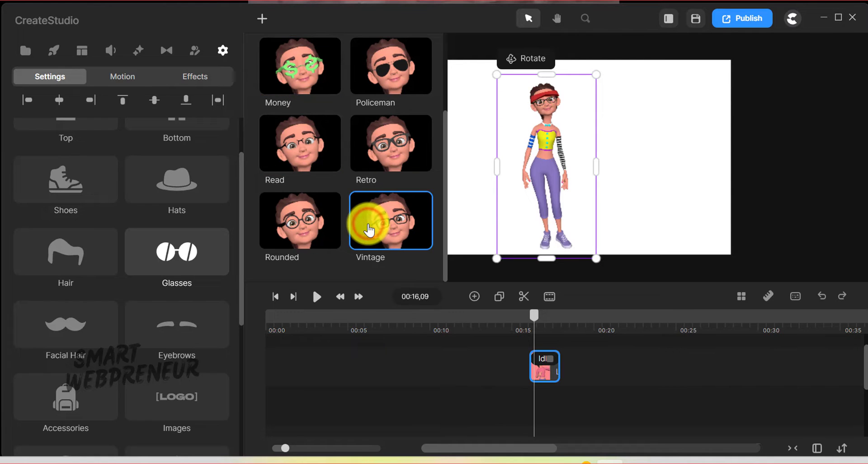
scroll(218, 226, "down", 6)
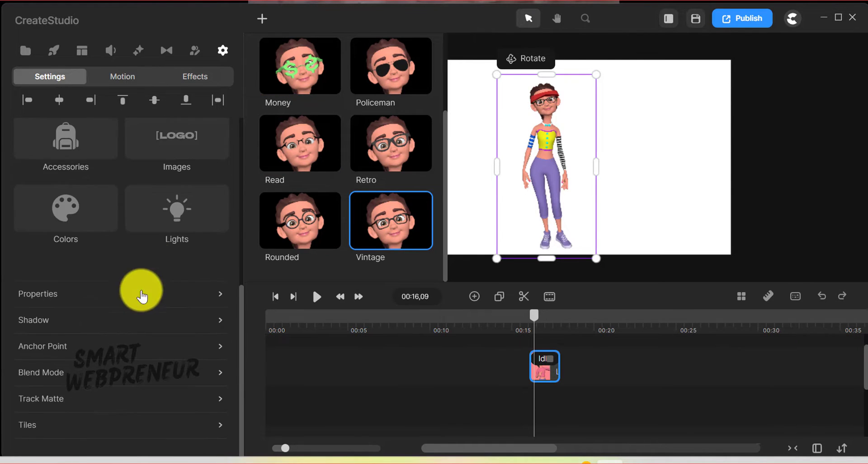
Darken the character's skin colour from ef9781 to the muted ce9384.
left_click(92, 201)
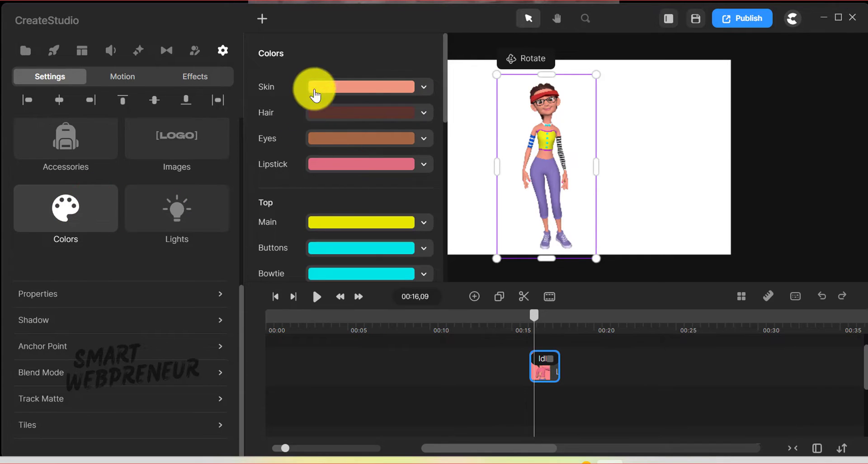
left_click(362, 86)
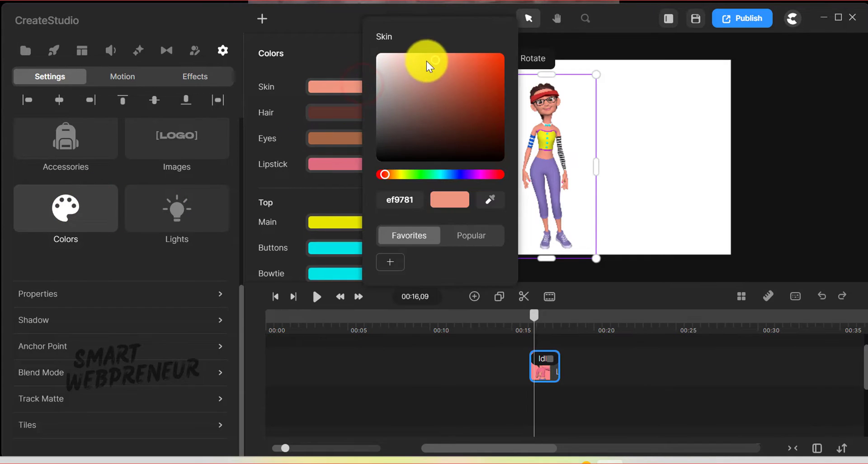
left_click_drag(435, 59, 423, 74)
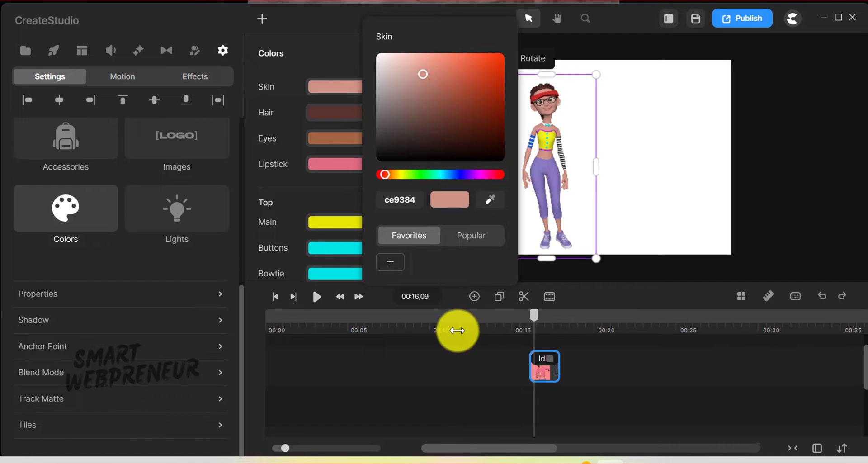
Set the Idle clip's facial expression to Happy and play the action sequence.
left_click(416, 366)
left_click(539, 362)
left_click(541, 360)
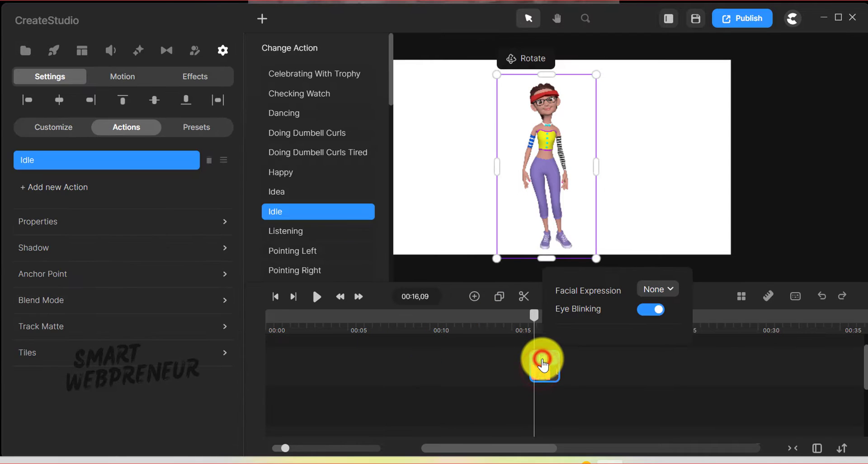
left_click(664, 291)
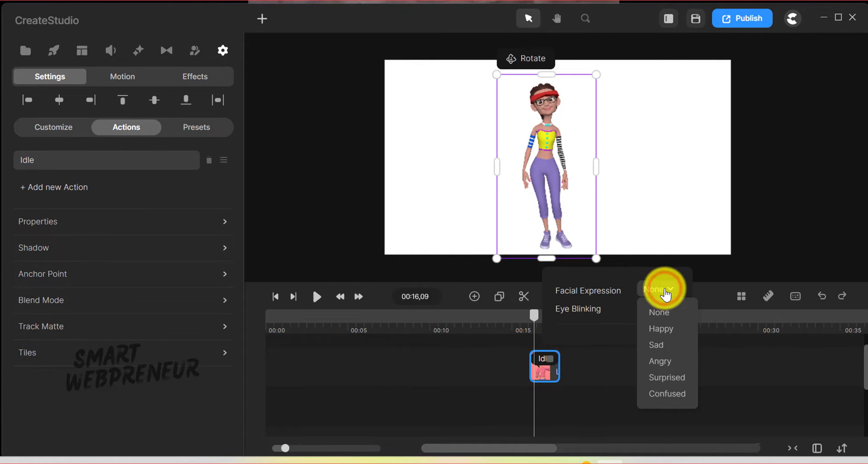
left_click(662, 329)
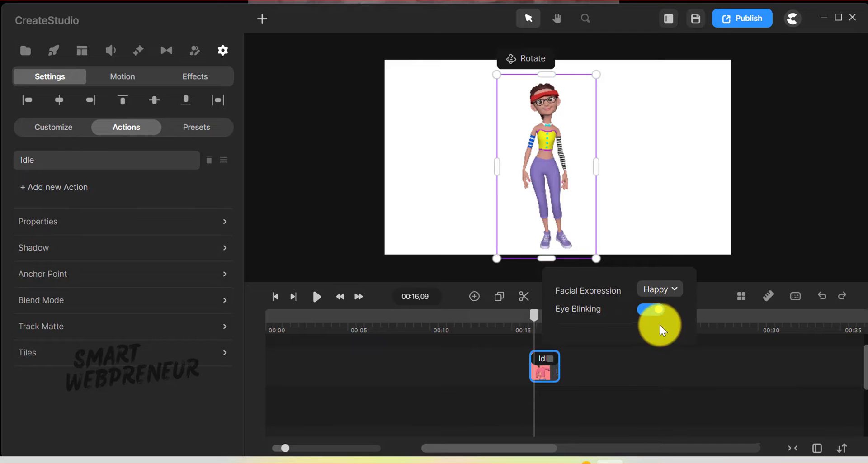
left_click(533, 316)
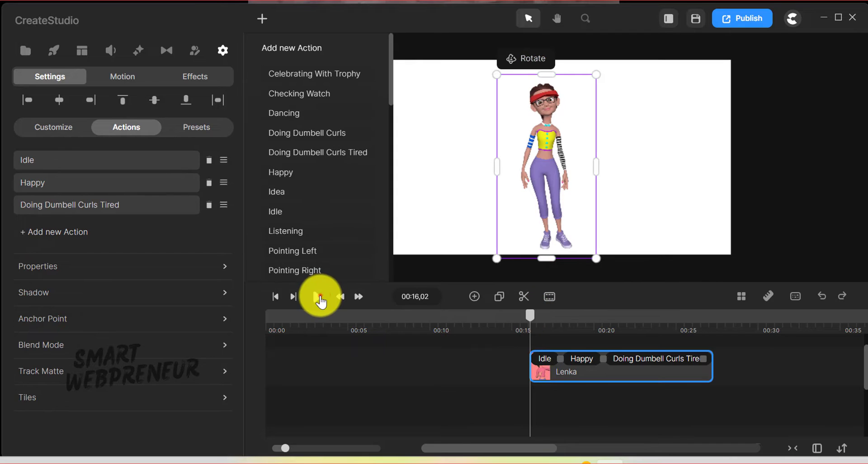
left_click(318, 296)
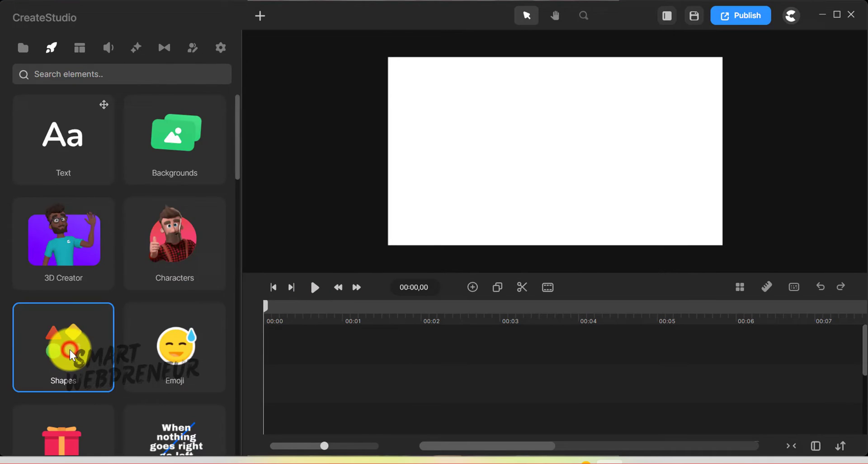
Browse the Shapes collection, then go back to the element categories.
left_click(69, 350)
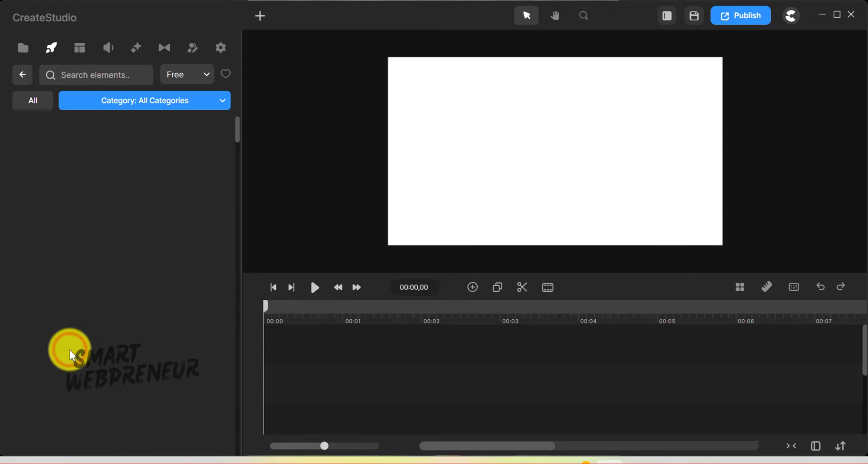
scroll(180, 204, "down", 15)
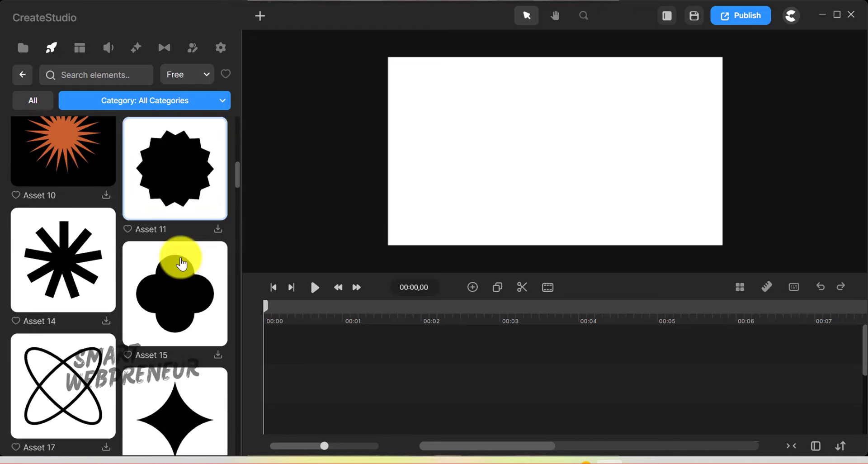
scroll(63, 272, "down", 15)
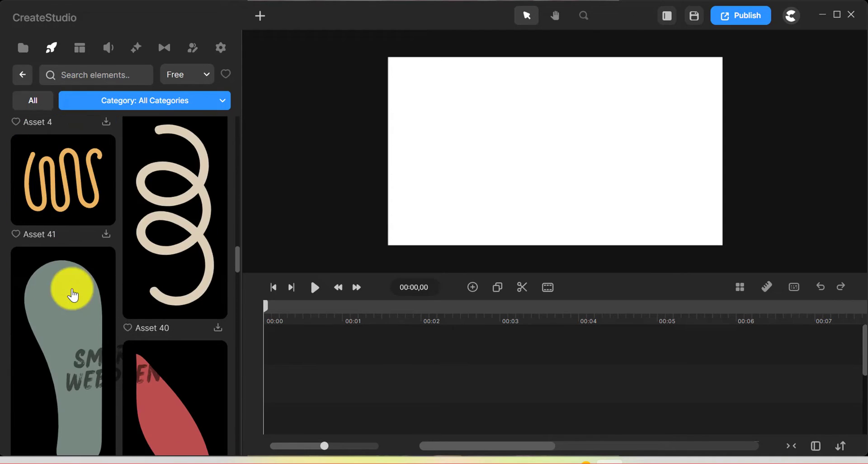
scroll(77, 294, "down", 10)
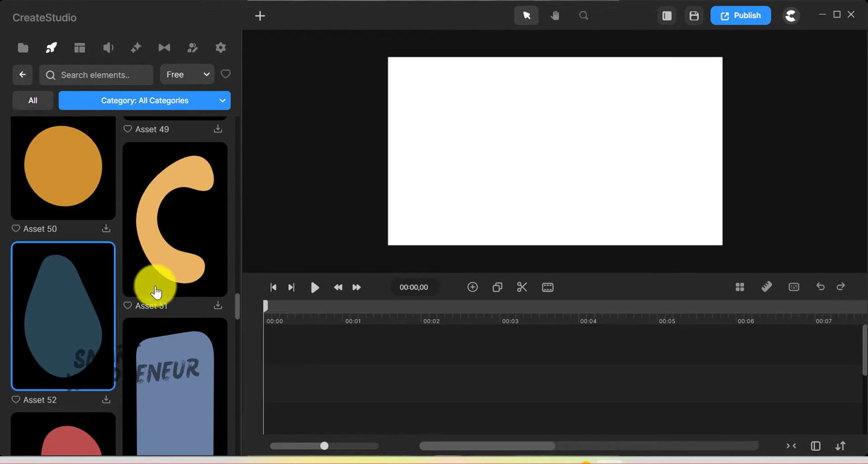
scroll(116, 239, "up", 20)
left_click(22, 74)
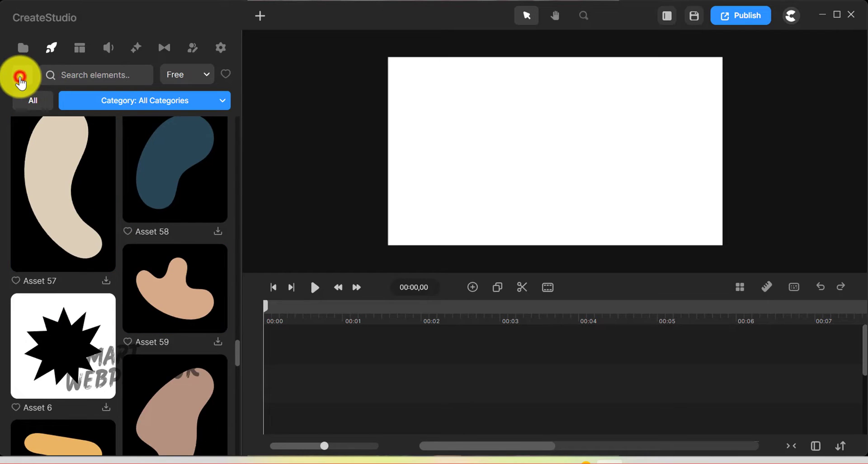
Place the Beaming emoji on the canvas and preview its animation.
left_click(178, 357)
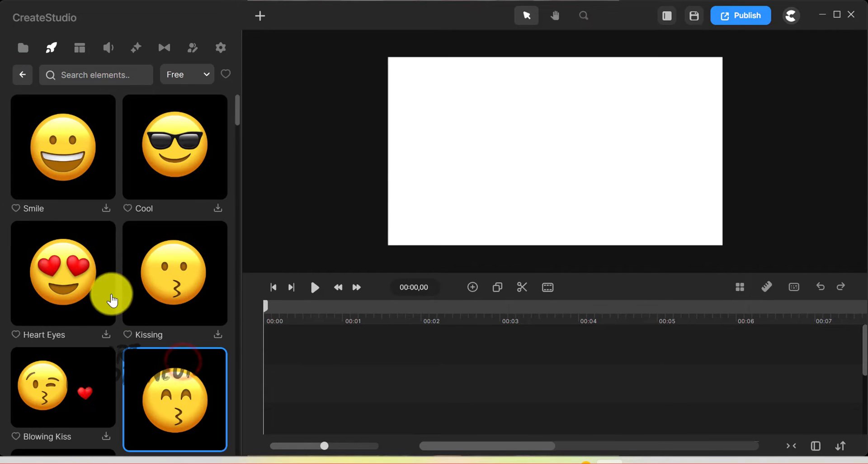
left_click_drag(237, 117, 229, 168)
left_click_drag(174, 208, 504, 140)
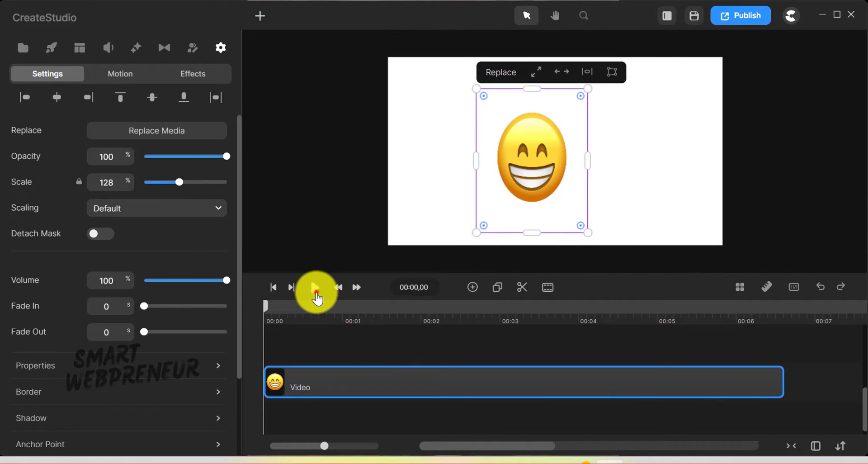
left_click(315, 288)
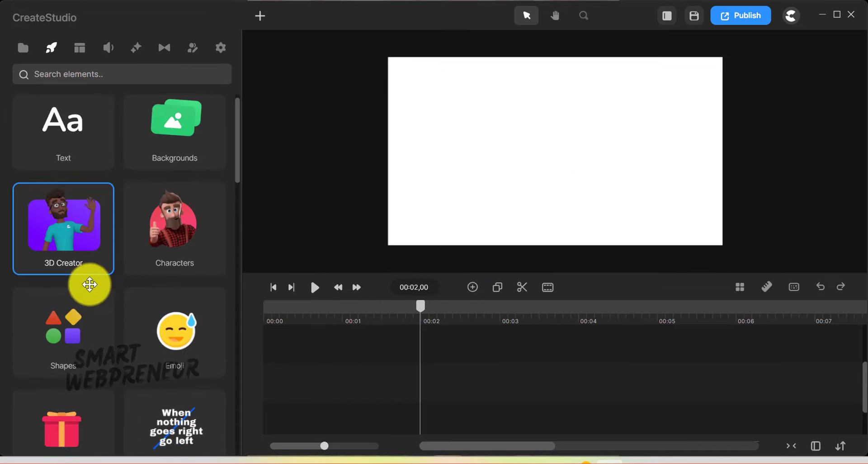
scroll(108, 294, "down", 5)
Add the Clock 2 element from the Intro category, centred on the canvas.
left_click(64, 256)
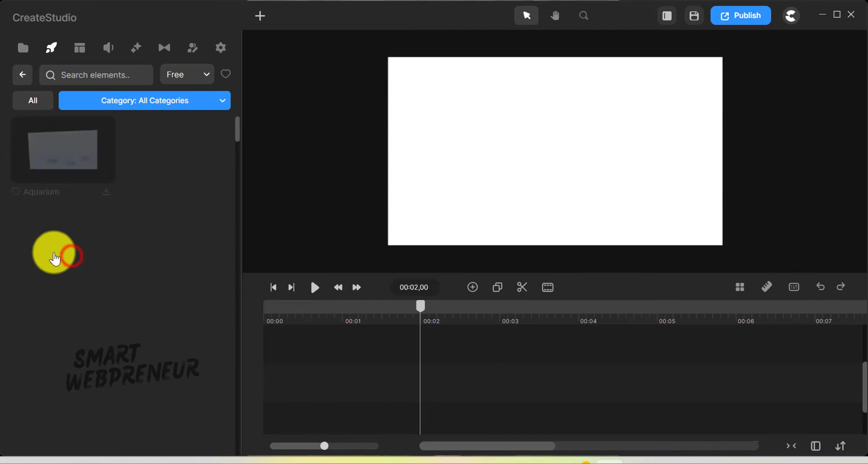
scroll(140, 300, "down", 10)
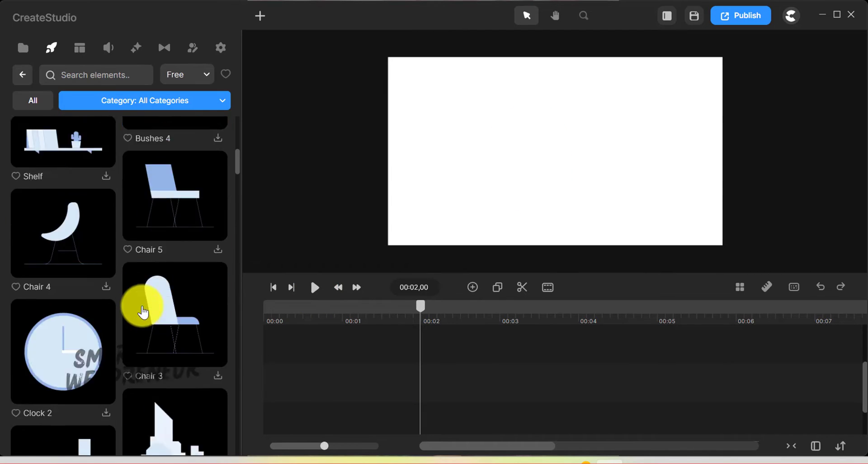
scroll(143, 312, "down", 5)
scroll(144, 311, "up", 4)
left_click(14, 291)
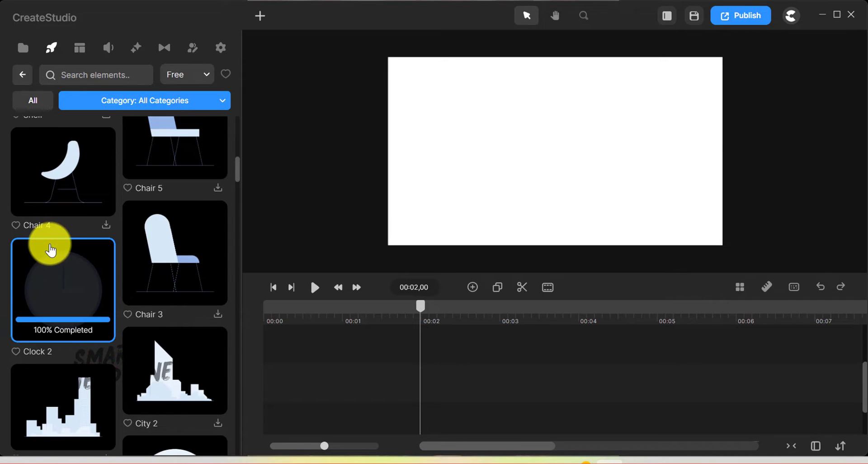
left_click_drag(55, 285, 494, 155)
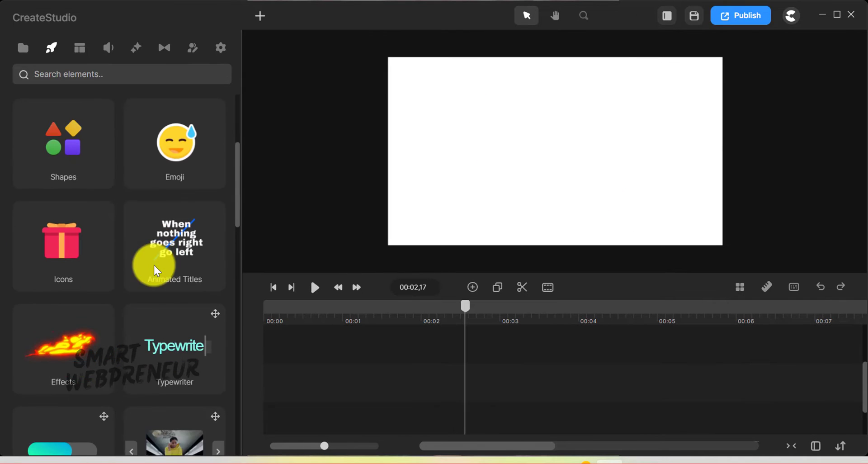
scroll(153, 265, "down", 5)
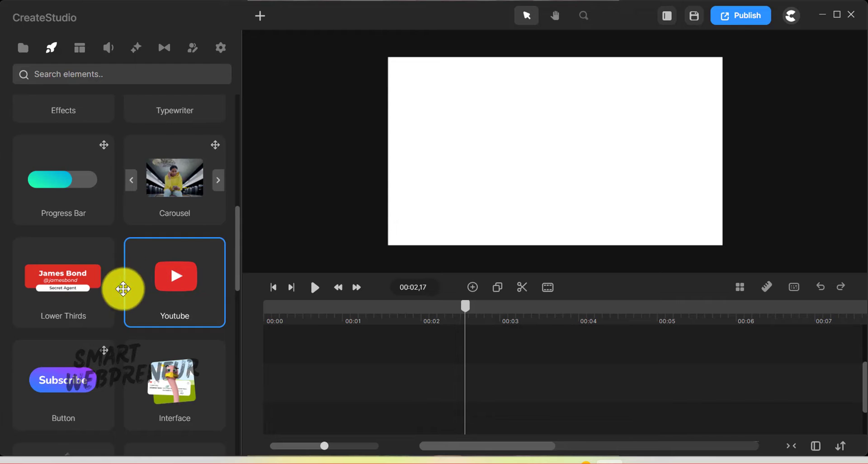
Place the Tom Ford lower third, preview it, and open its group.
left_click(76, 284)
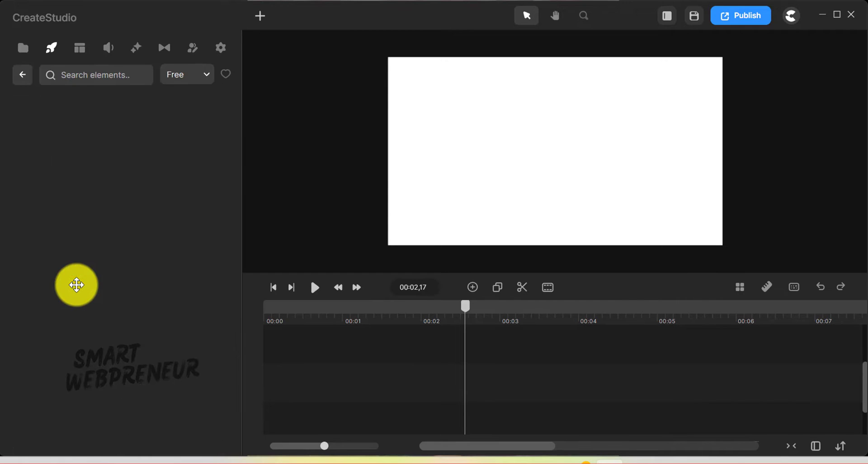
scroll(176, 231, "down", 3)
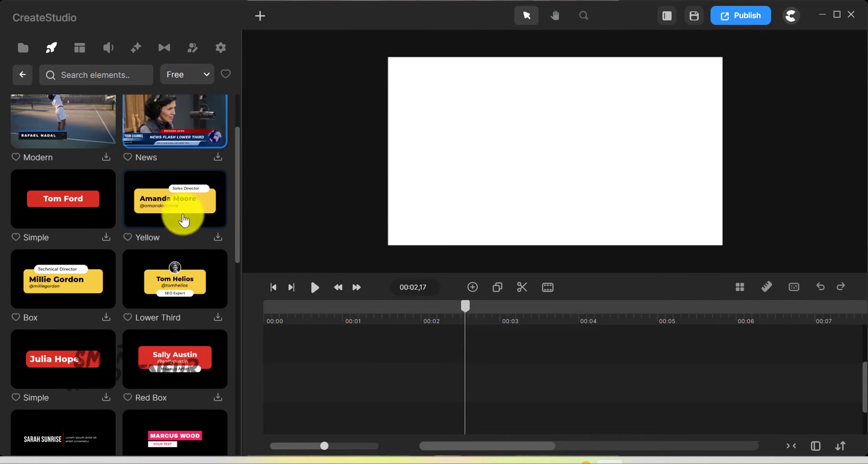
scroll(169, 242, "up", 3)
left_click_drag(63, 283, 465, 211)
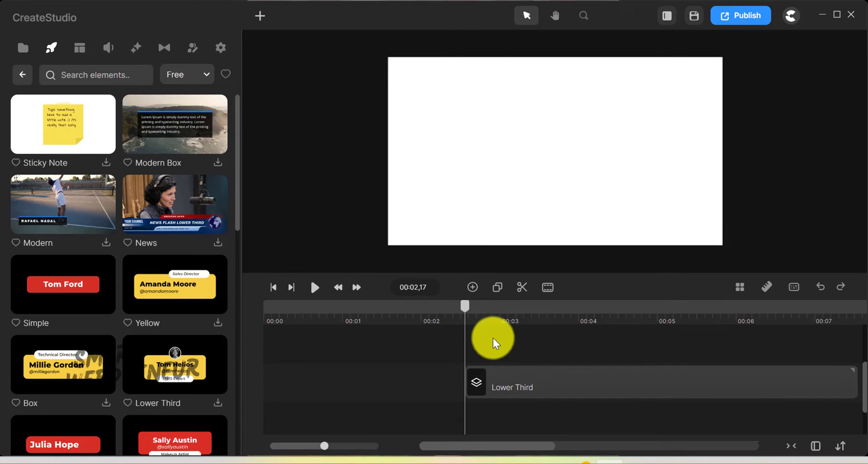
left_click(317, 292)
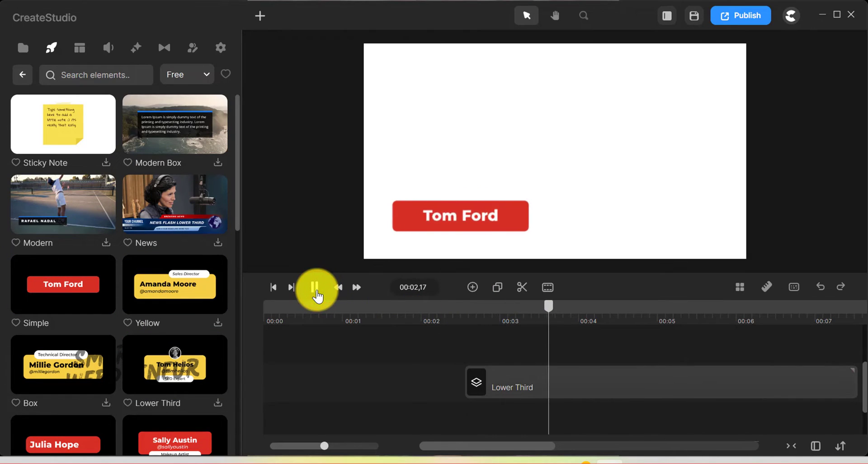
left_click(454, 224)
double_click(456, 211)
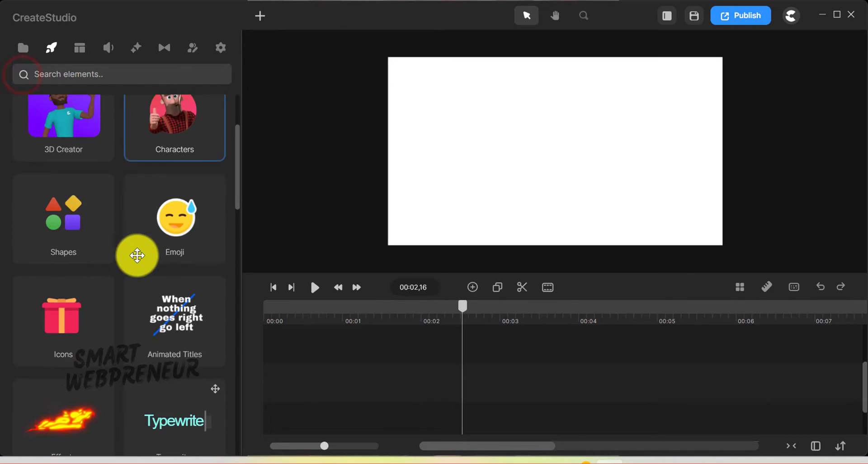
scroll(85, 301, "down", 3)
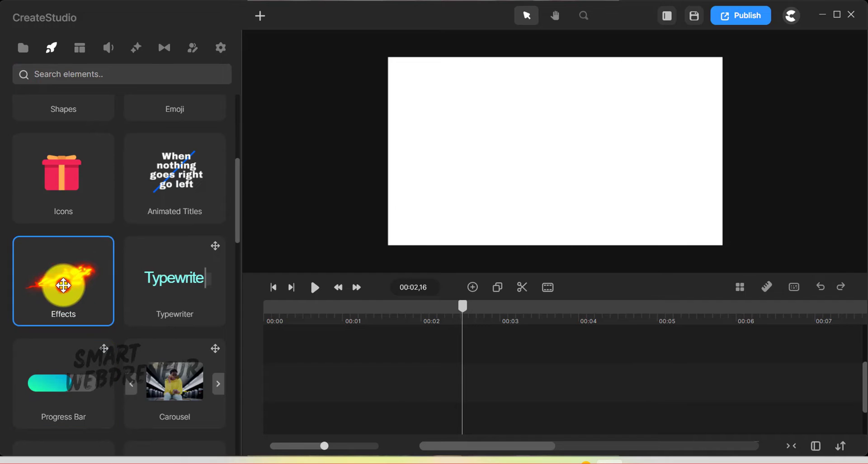
Drop Transition 23 from Effects onto the canvas and preview it.
left_click(64, 289)
scroll(67, 243, "down", 5)
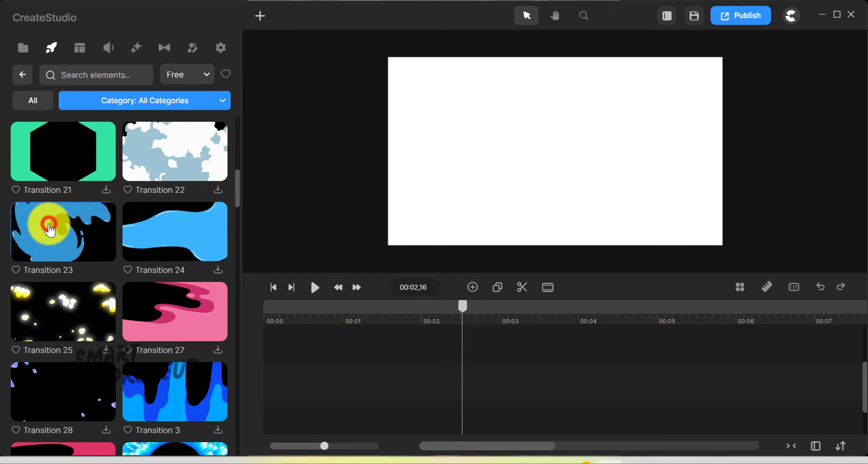
left_click_drag(47, 225, 452, 249)
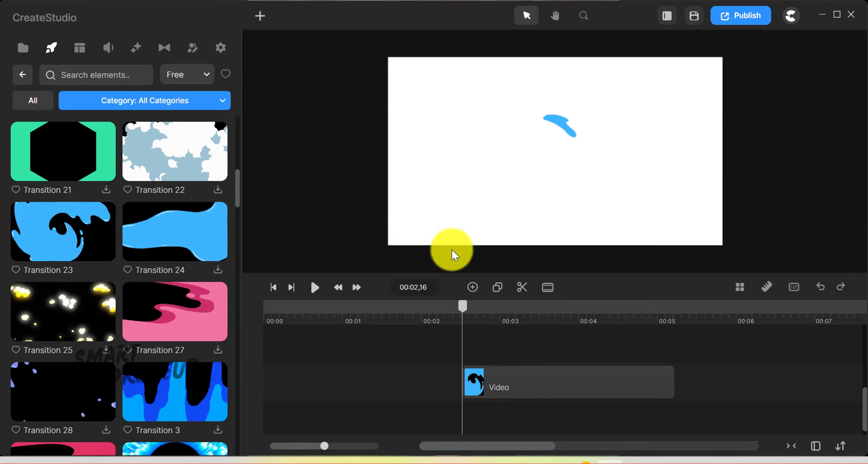
left_click(313, 285)
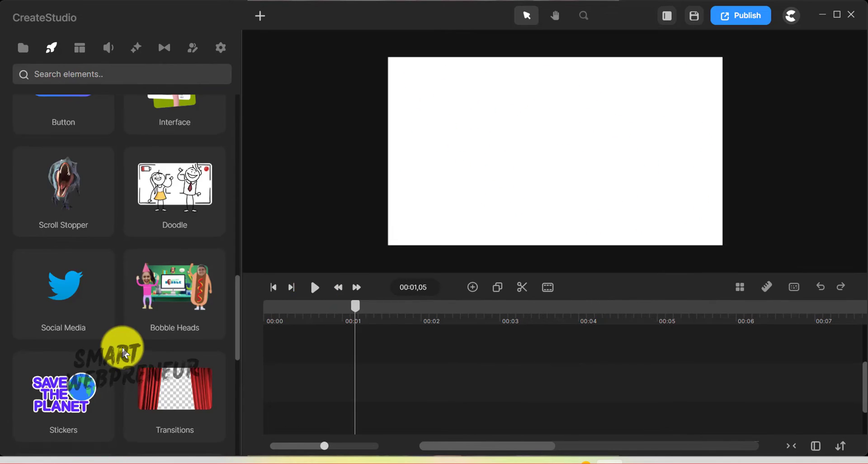
Add the Bull element from Scroll Stopper to the canvas and preview it.
scroll(43, 258, "up", 2)
left_click(42, 261)
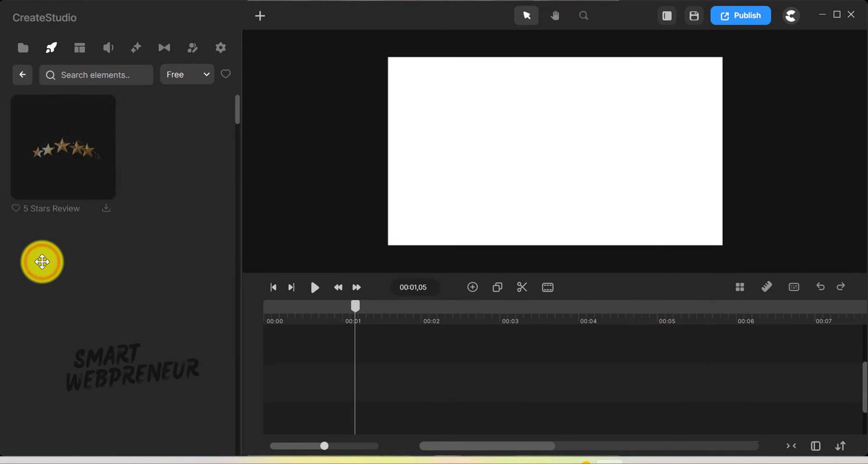
scroll(154, 315, "down", 2)
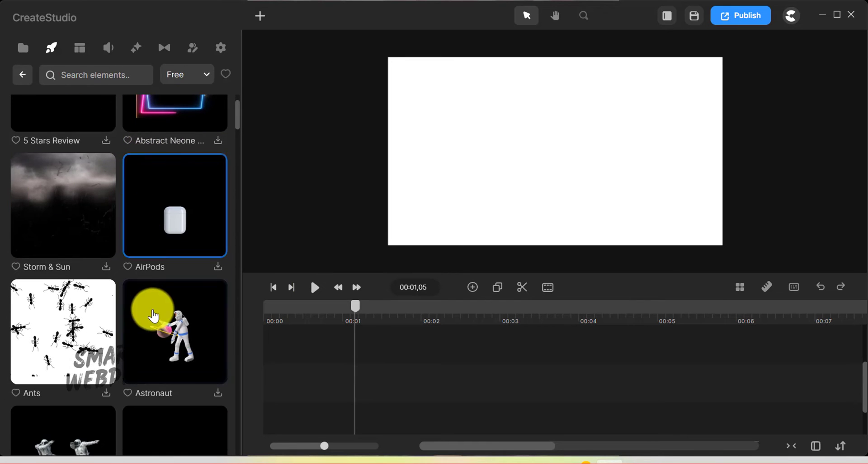
scroll(38, 262, "down", 10)
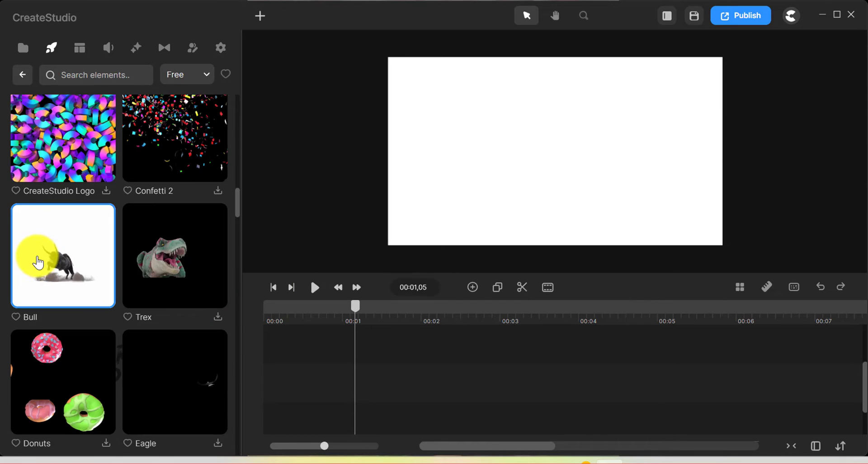
left_click(47, 262)
left_click_drag(554, 143, 552, 145)
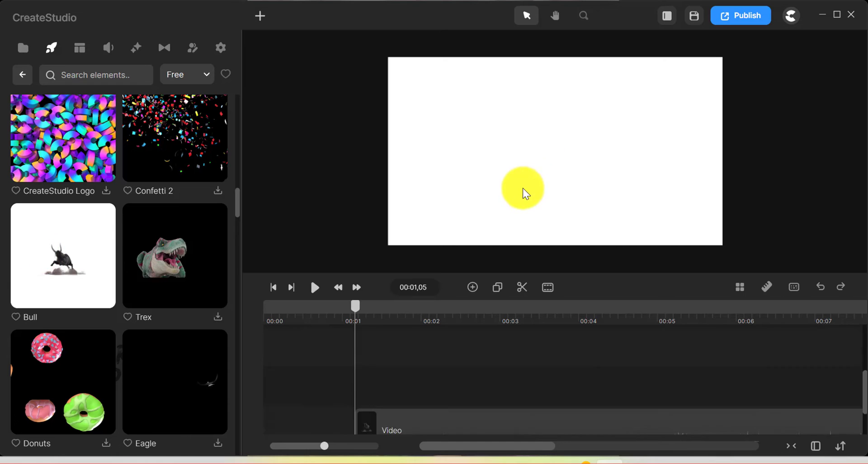
left_click(316, 288)
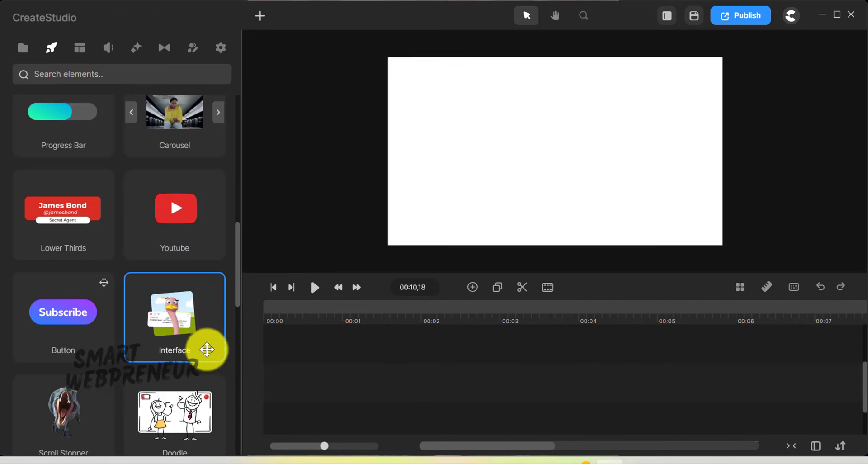
Add the mirror doodle to the scene.
scroll(186, 345, "down", 5)
left_click(176, 159)
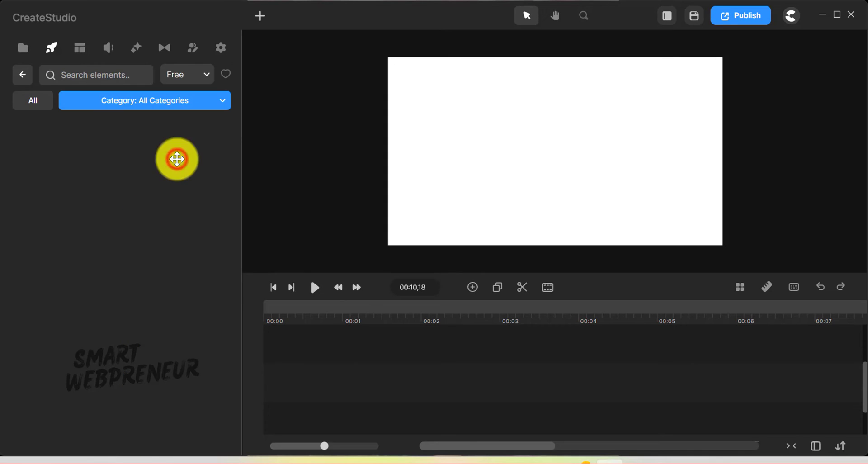
left_click(108, 429)
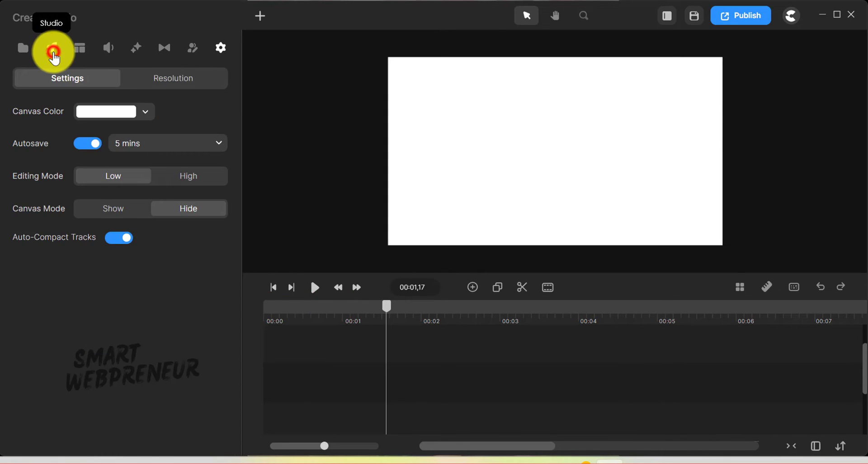
Download the 'Do what you love' animated title, place it in the scene, and preview it.
left_click(52, 51)
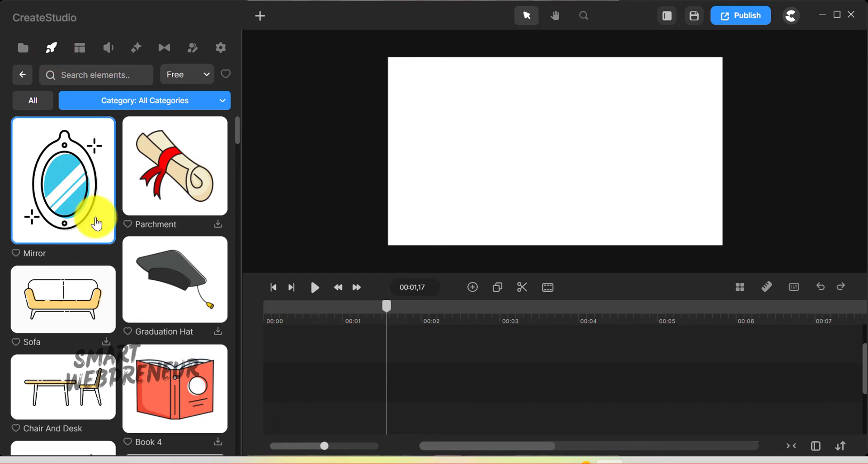
left_click(20, 78)
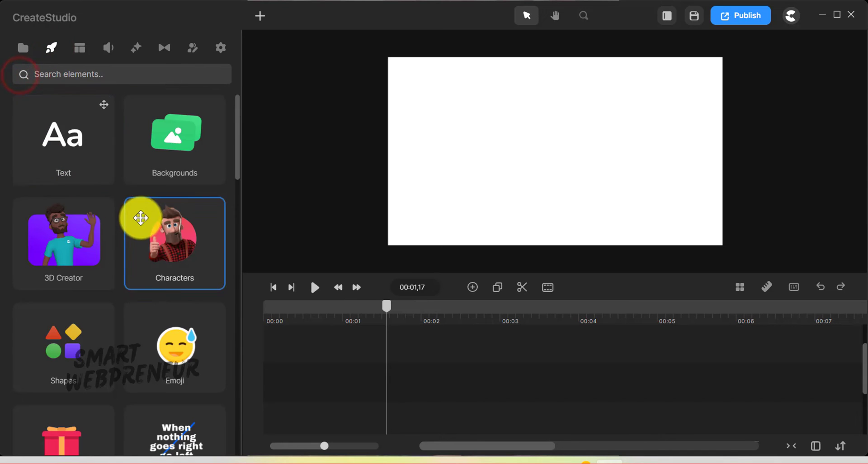
scroll(159, 271, "down", 5)
scroll(155, 330, "down", 2)
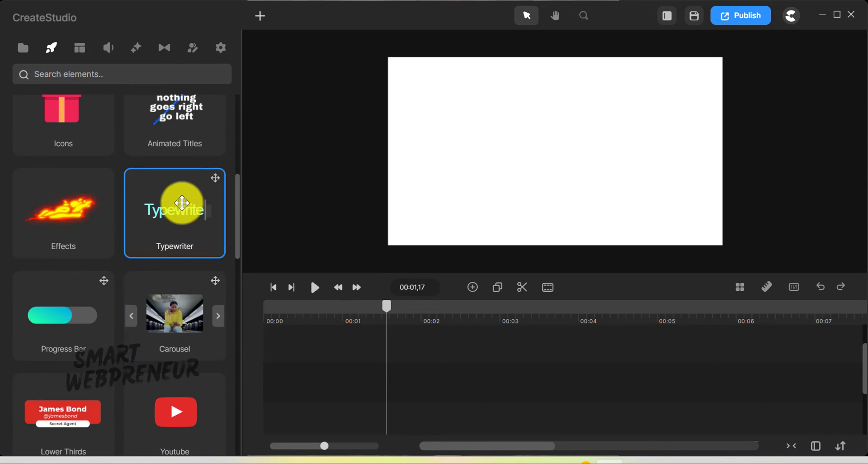
left_click(179, 131)
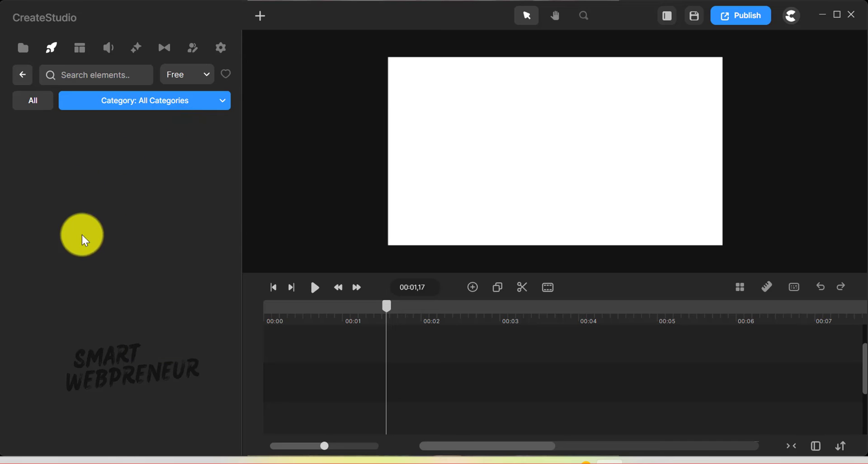
scroll(185, 226, "down", 2)
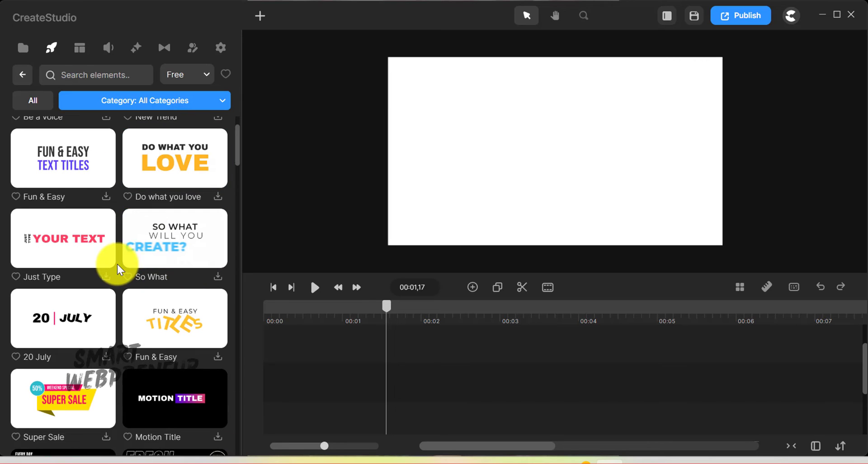
left_click(218, 197)
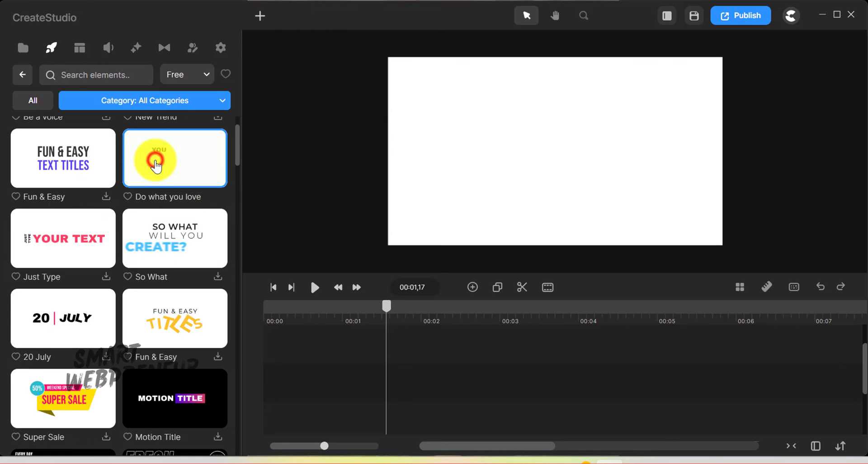
left_click_drag(164, 172, 401, 348)
left_click(315, 287)
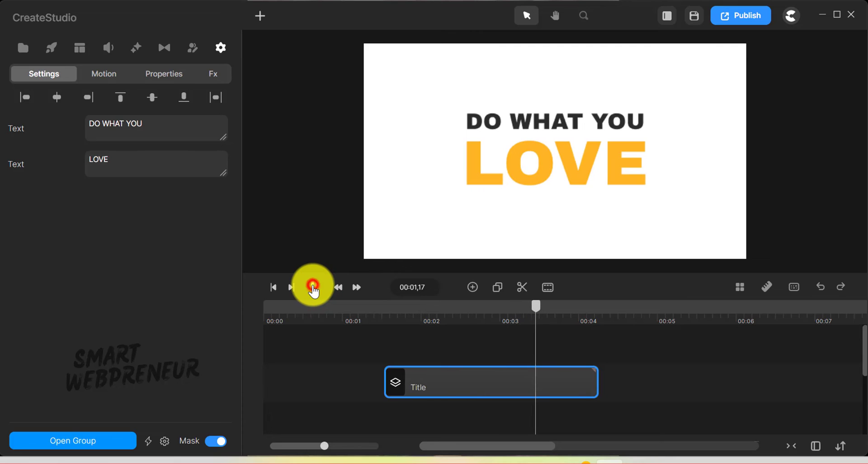
left_click(313, 287)
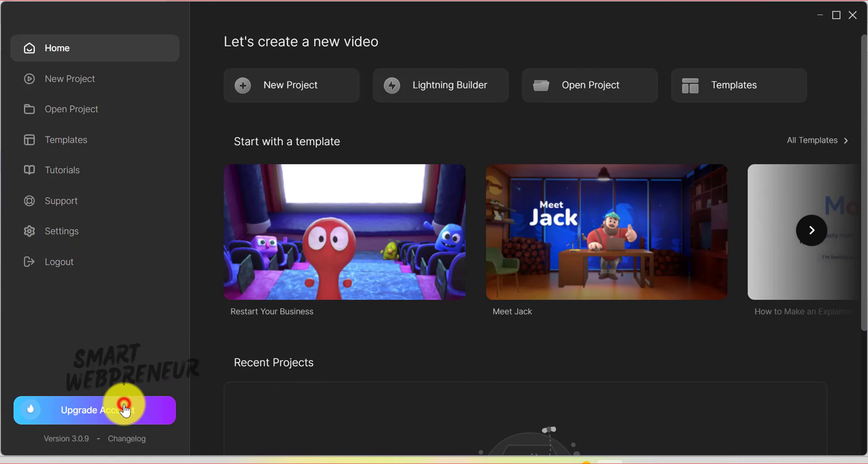
Choose Upgrade Account on the Home screen to load the sales page.
left_click(126, 411)
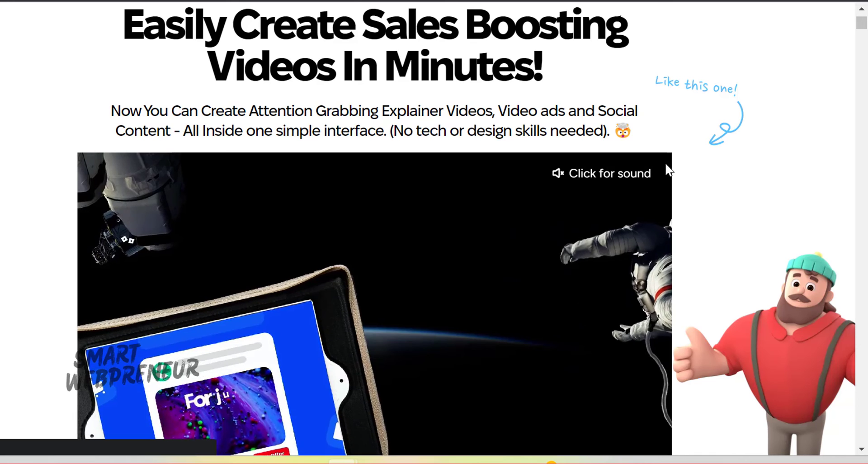
Scroll the sales page down to the 'Get Lifetime Access Now' $67 banner.
scroll(684, 167, "down", 1)
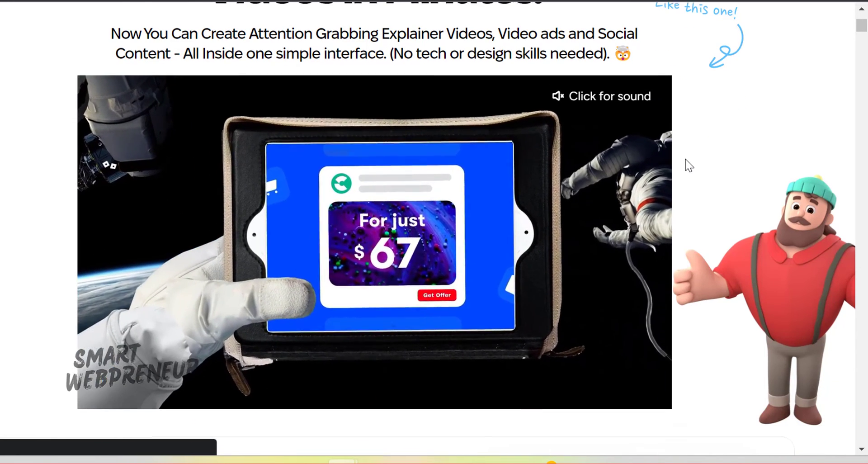
scroll(685, 167, "down", 2)
scroll(687, 158, "down", 2)
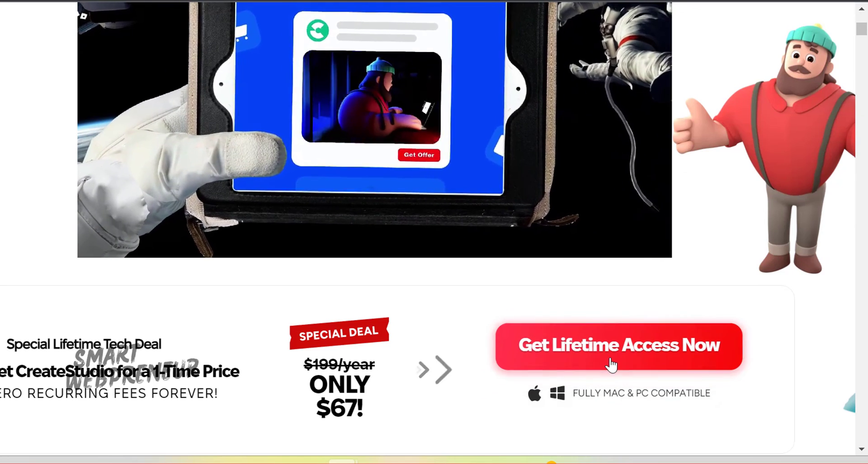